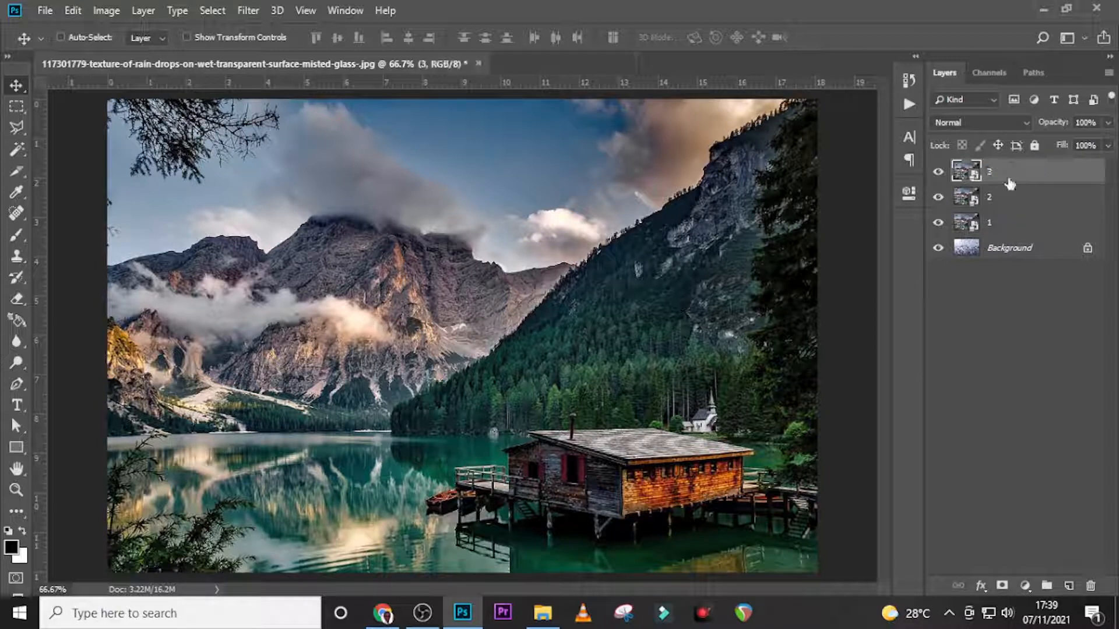
# Step: Hide layers 3 and 2, and set layer 1's blend mode to Overlay
pyautogui.moveTo(937, 176); pyautogui.dragTo(939, 205)
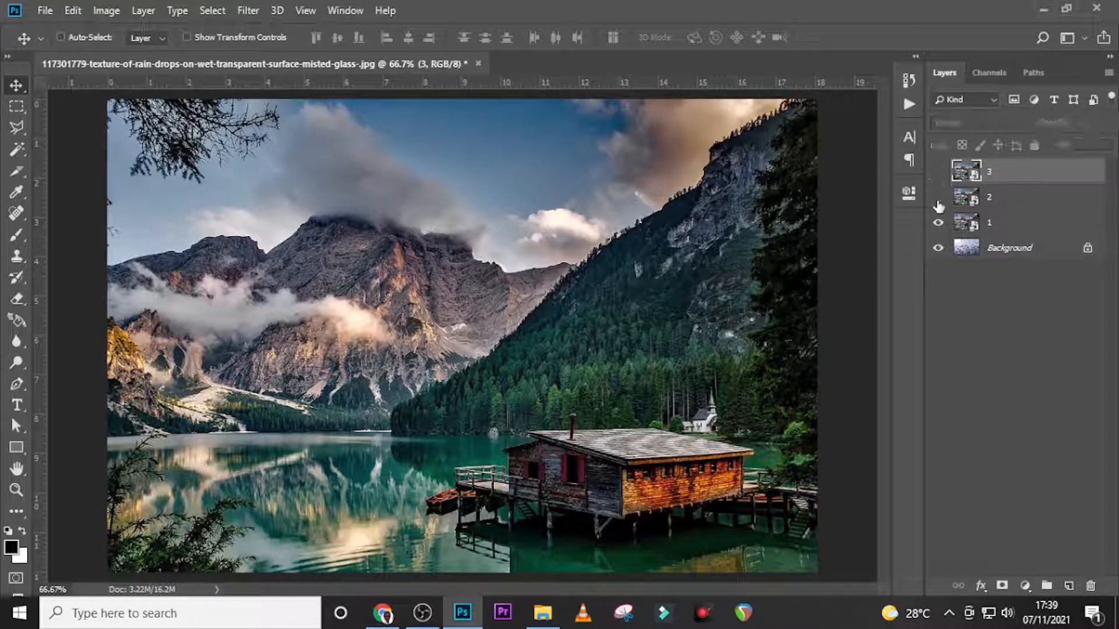
pyautogui.click(998, 229)
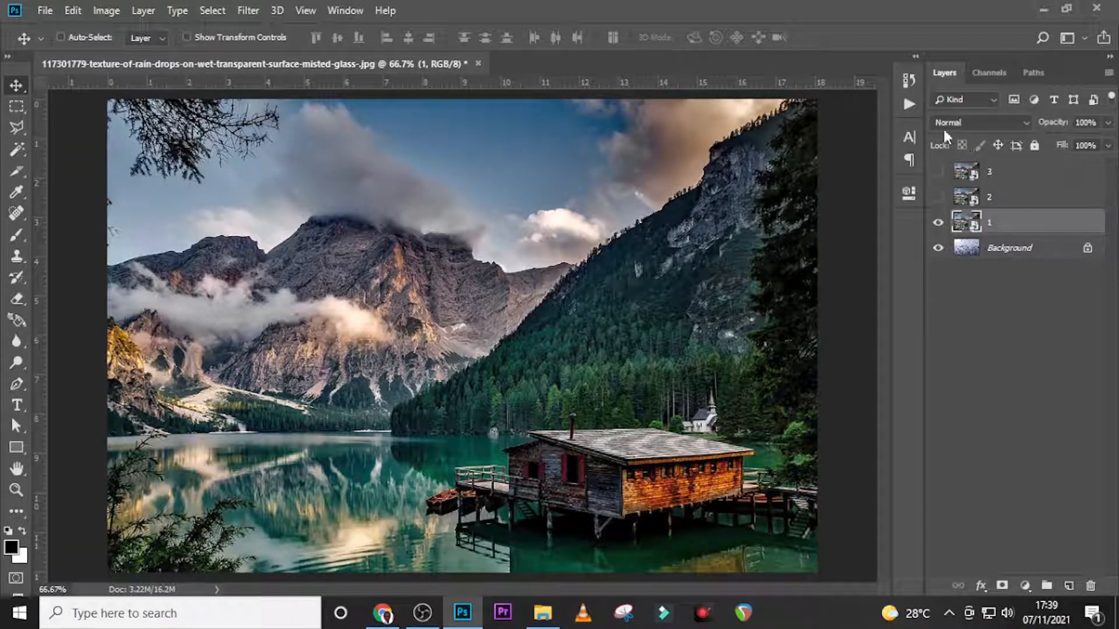
pyautogui.click(945, 124)
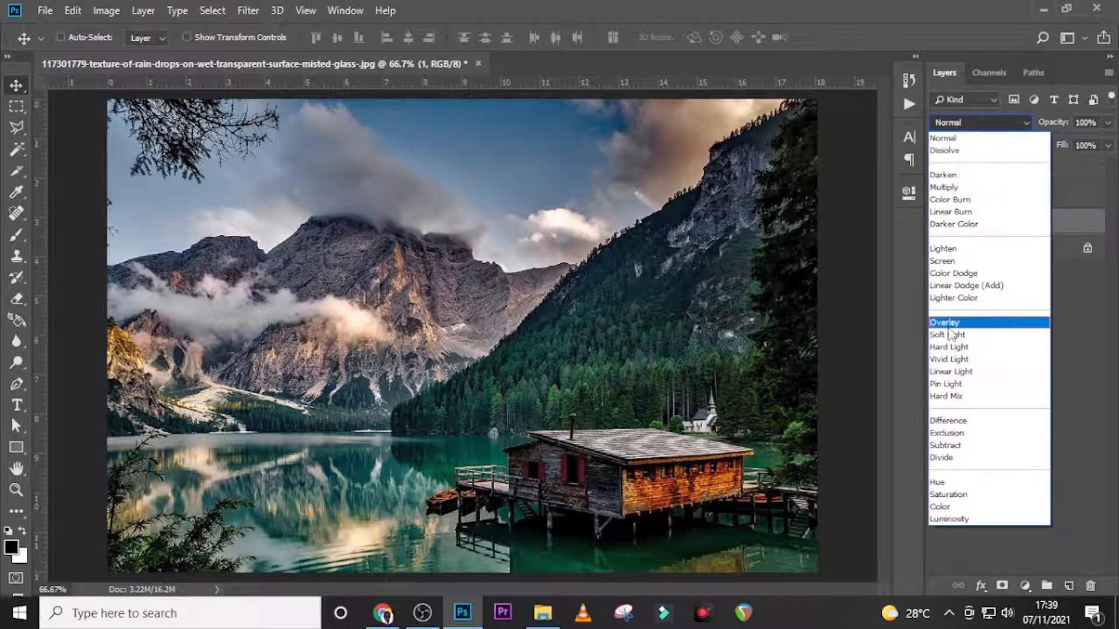
pyautogui.click(948, 320)
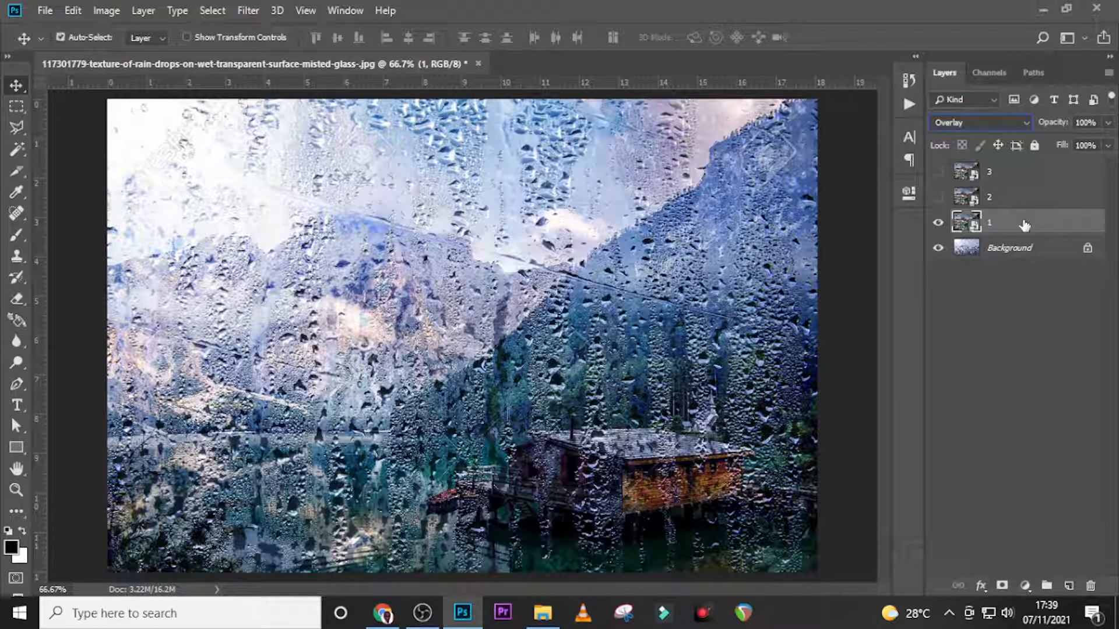
# Step: Apply a Gaussian Blur with a radius of 8.4 pixels to layer 1 and collapse its smart filter list
pyautogui.click(250, 10)
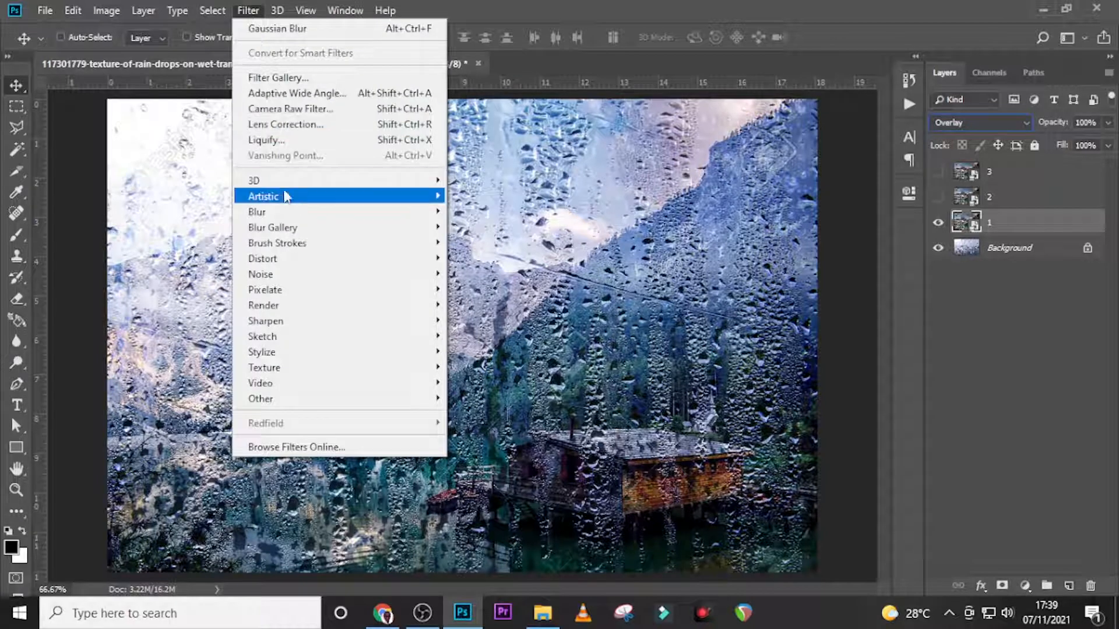
pyautogui.moveTo(275, 215)
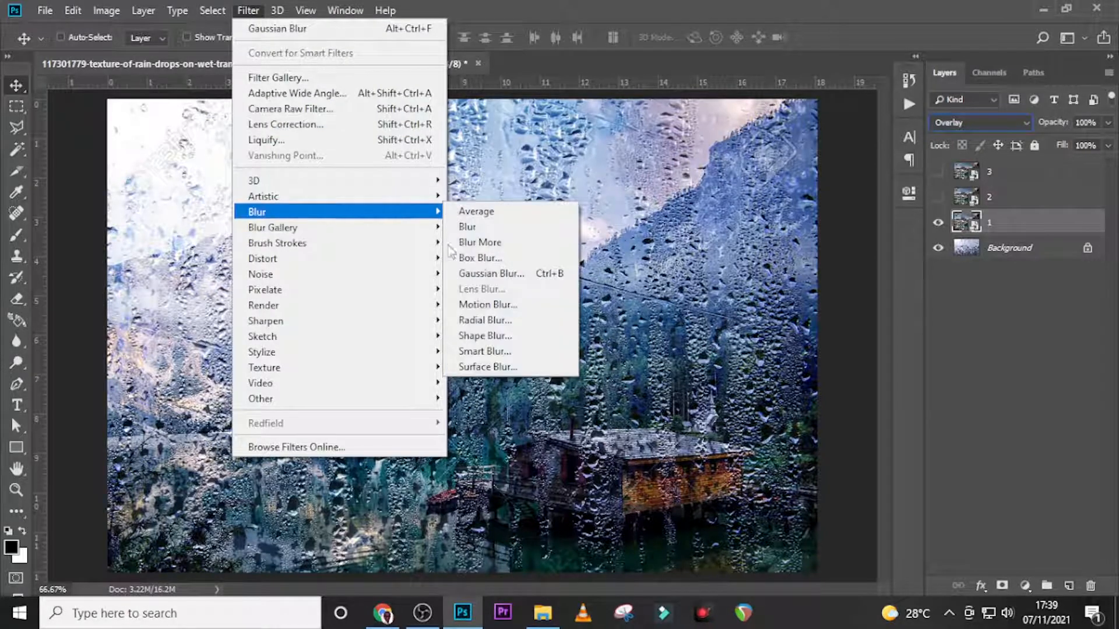
pyautogui.click(477, 272)
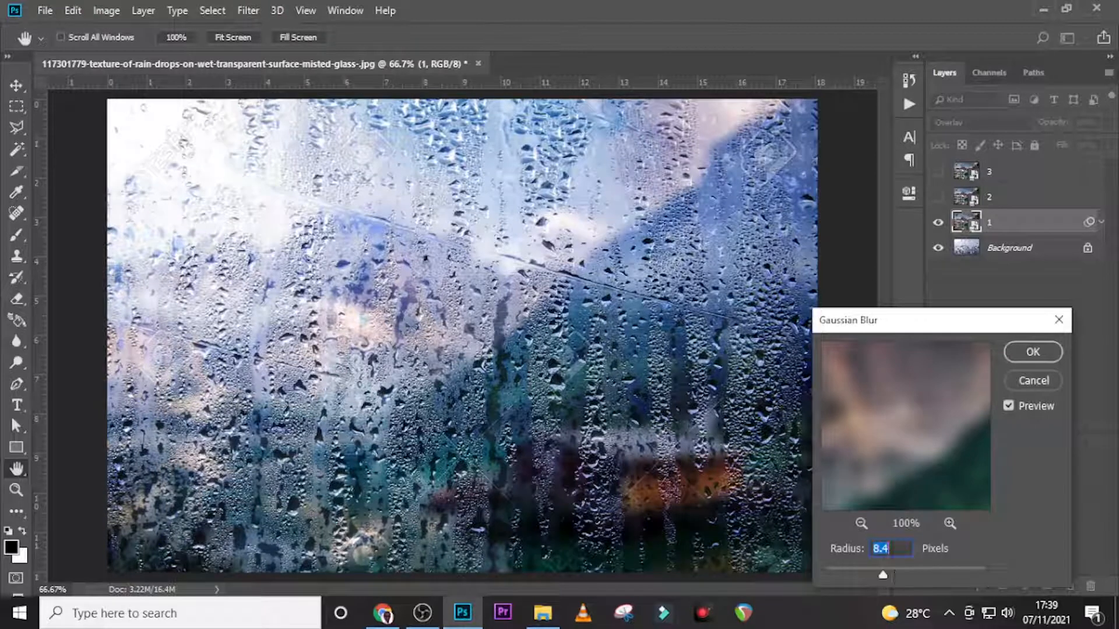
pyautogui.click(1027, 353)
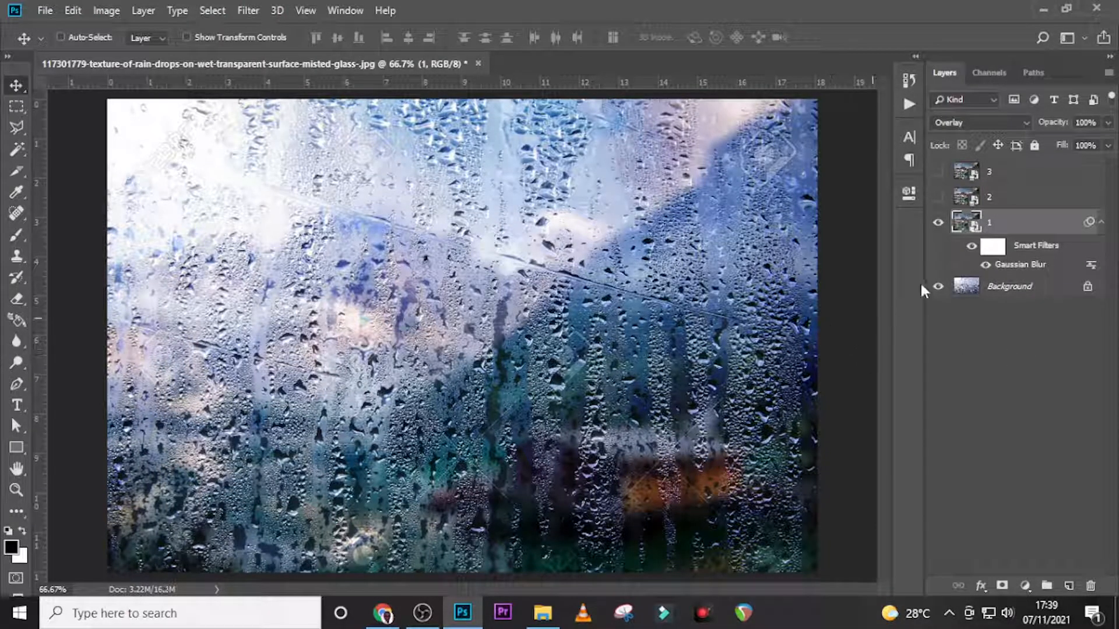
pyautogui.click(1099, 225)
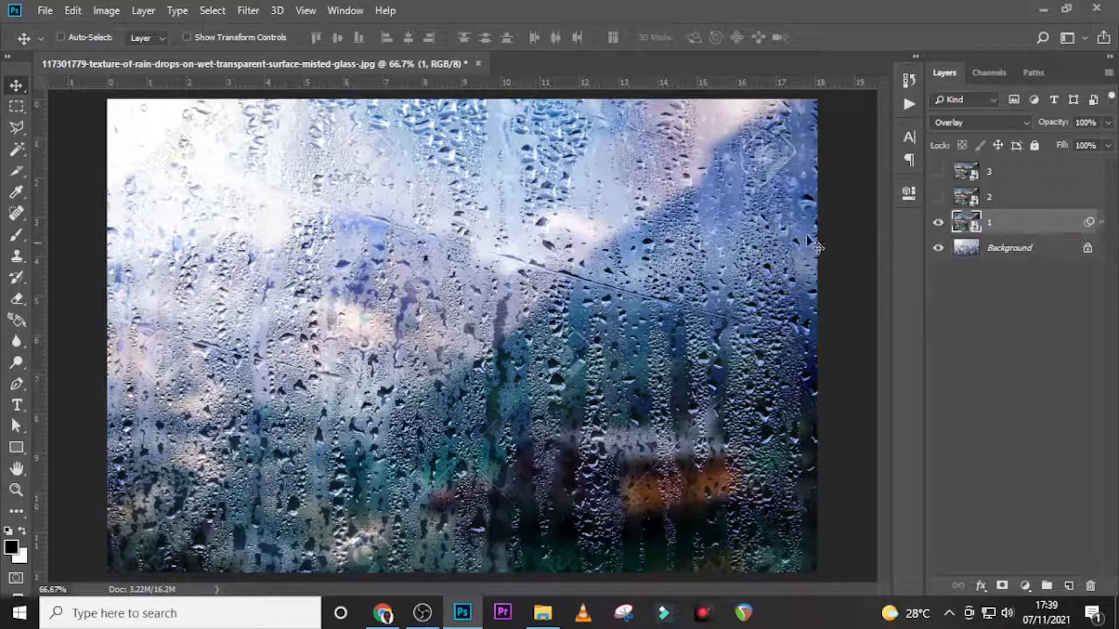
# Step: Make layer 2 visible, set its blend mode to Soft Light, and compare the image with and without it
pyautogui.click(992, 199)
pyautogui.click(938, 198)
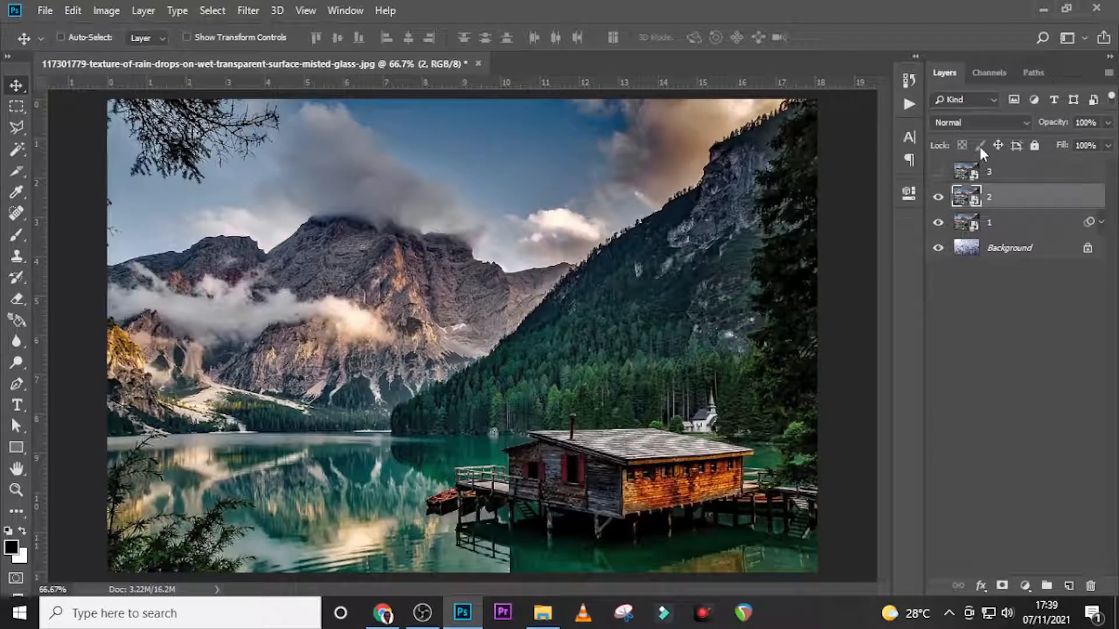
pyautogui.click(974, 124)
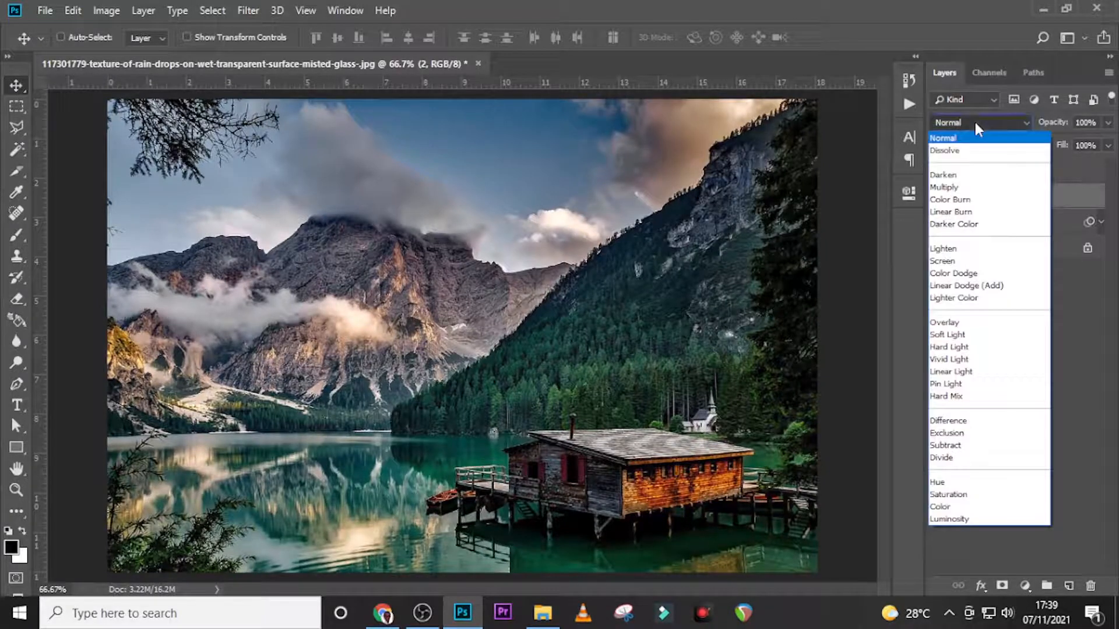
pyautogui.click(948, 331)
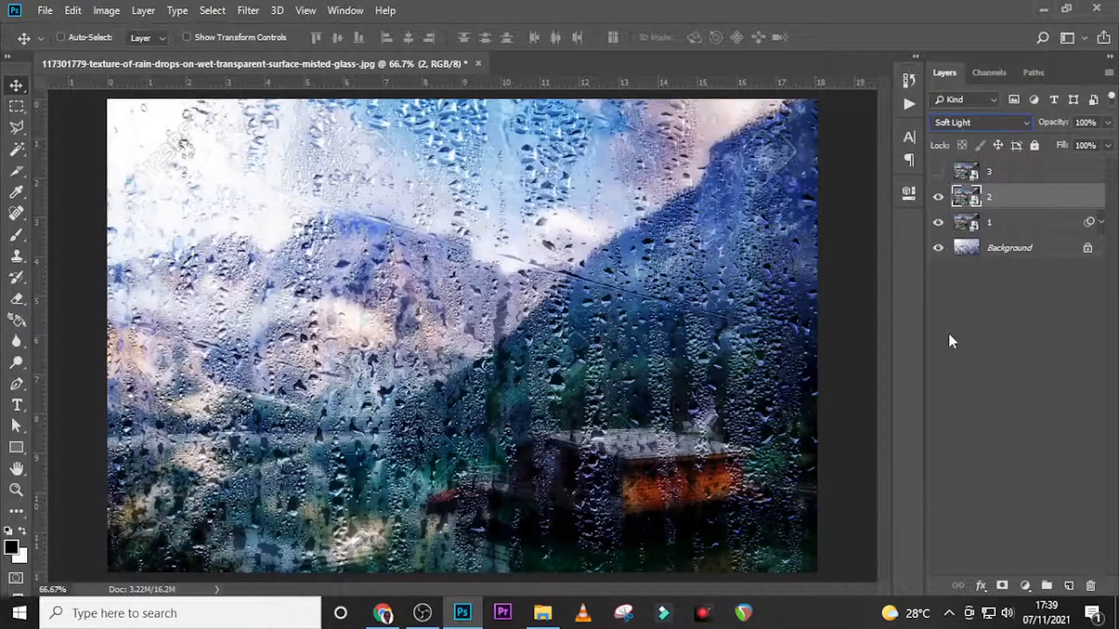
pyautogui.click(939, 198)
pyautogui.click(938, 198)
# Step: Apply a Gaussian Blur with a radius of 8.4 pixels to layer 2 and collapse its smart filter list
pyautogui.click(247, 10)
pyautogui.moveTo(315, 212)
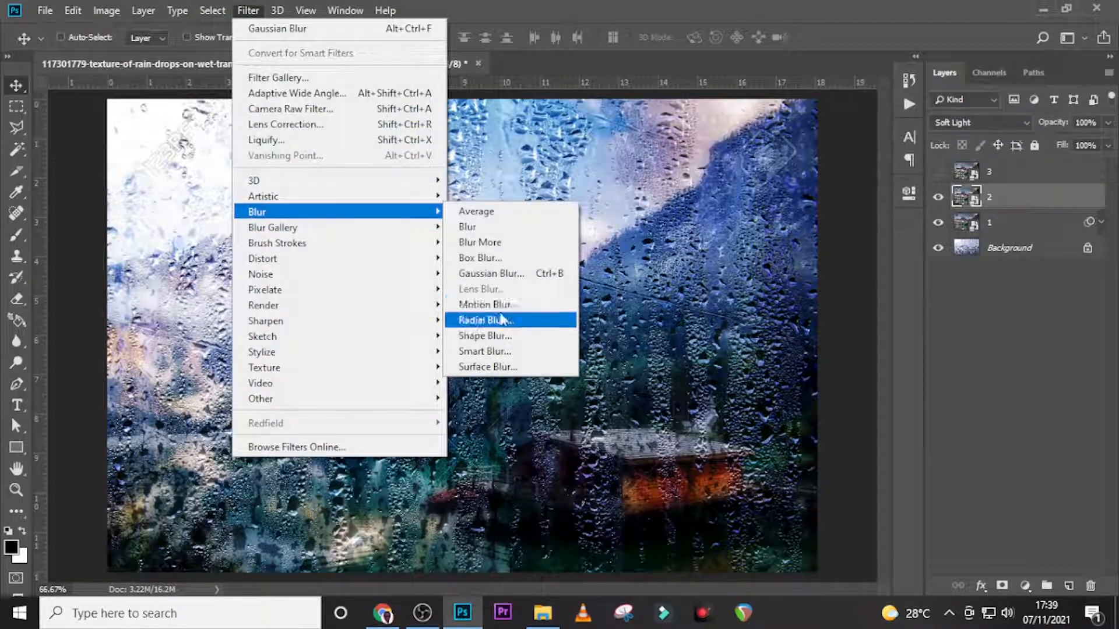
pyautogui.click(491, 273)
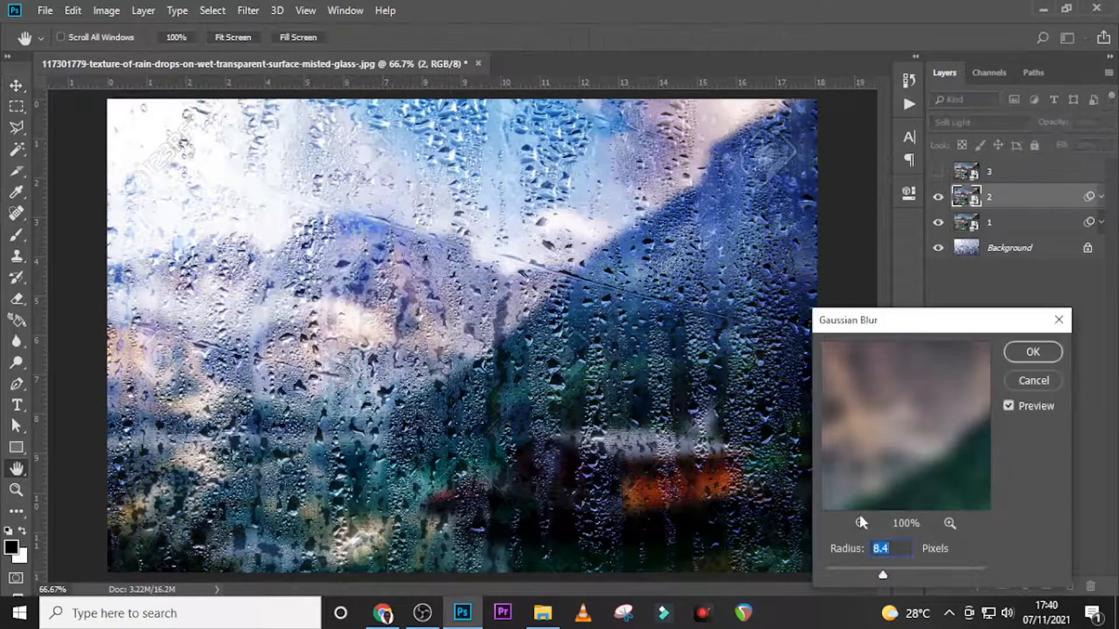
pyautogui.click(1028, 353)
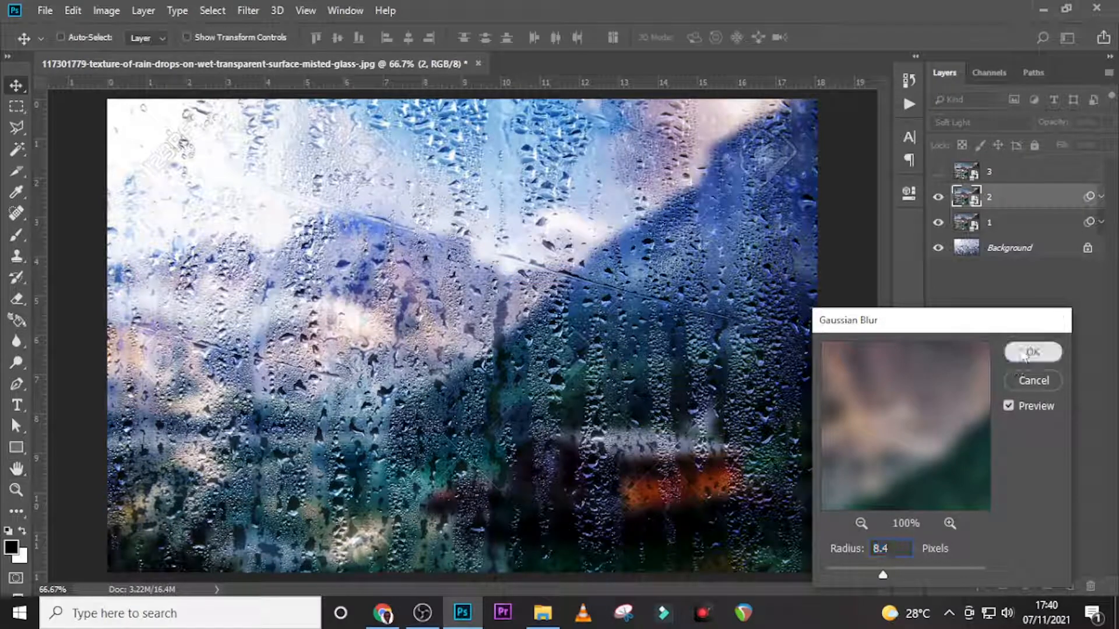
pyautogui.click(938, 197)
pyautogui.click(939, 197)
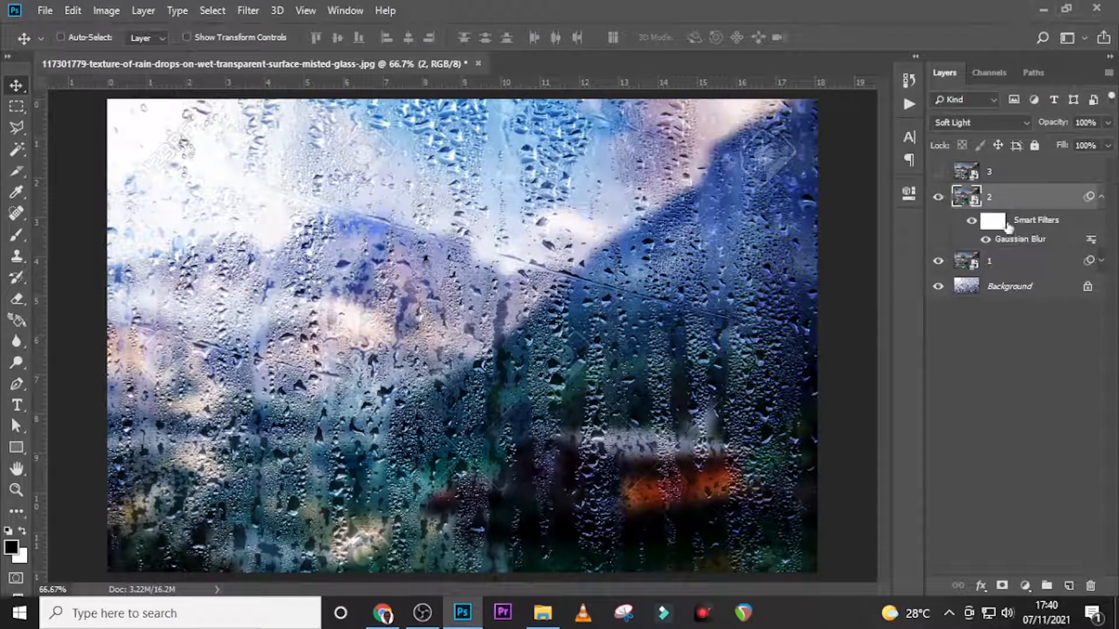
pyautogui.click(1101, 197)
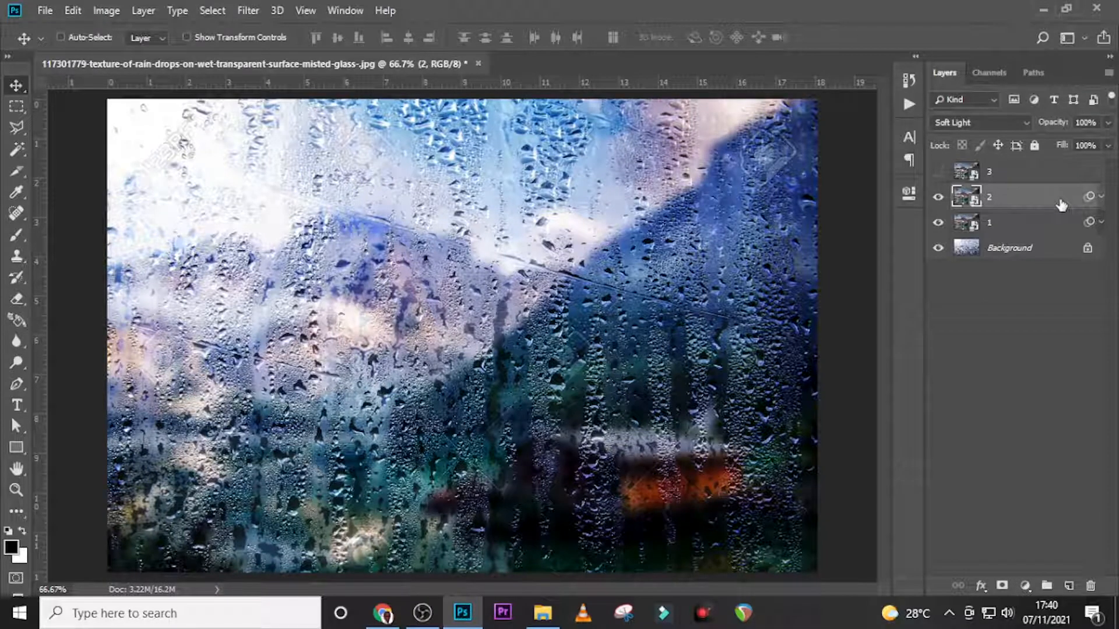
# Step: Add the text "Awesome" over the mountains in black 100 pt Back to Black Demo and check its character settings
pyautogui.press('t')
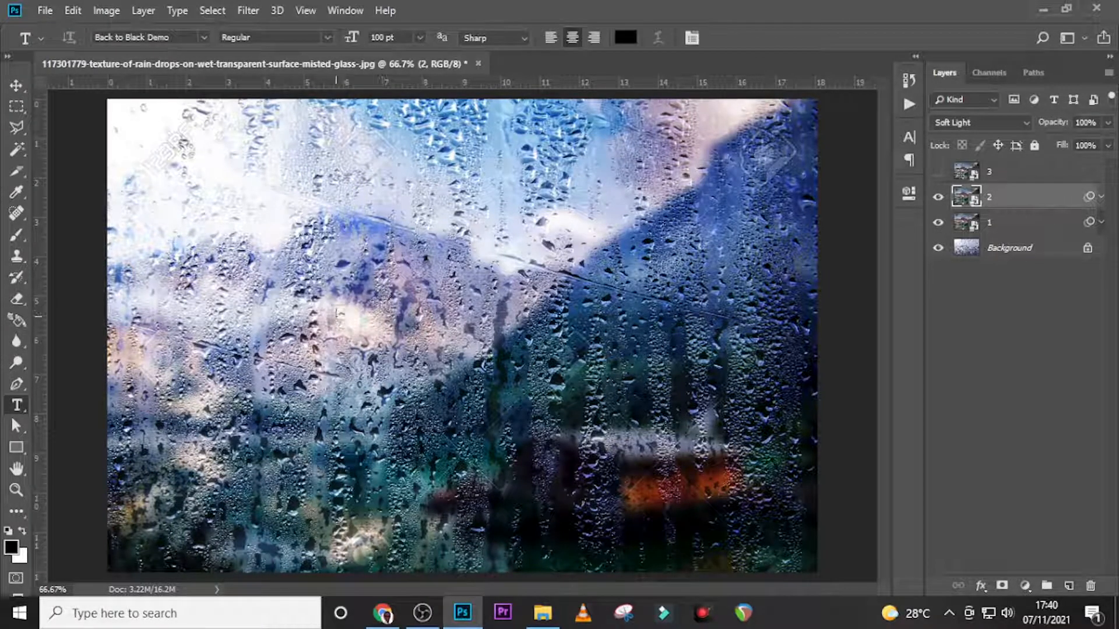
pyautogui.click(336, 315)
pyautogui.write('A')
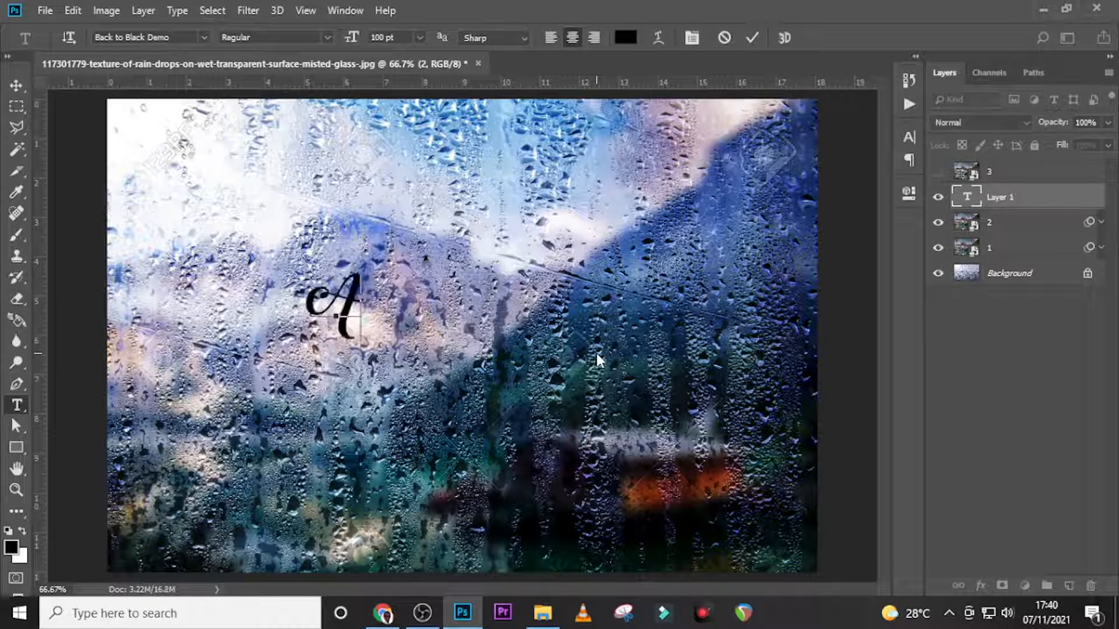
pyautogui.write('wesome')
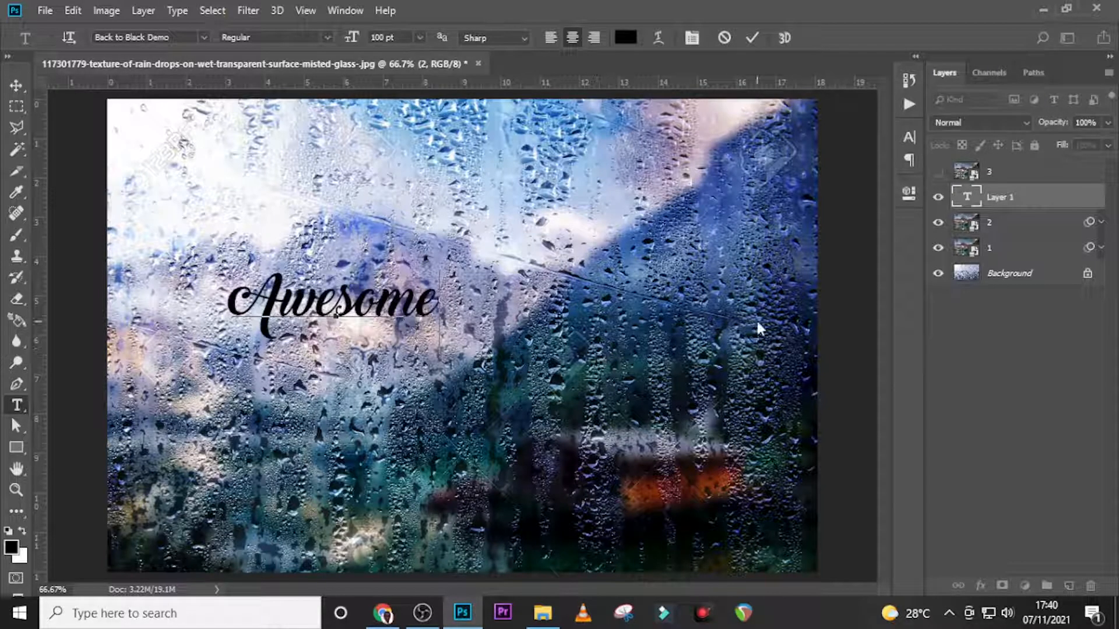
pyautogui.click(1007, 196)
pyautogui.click(909, 137)
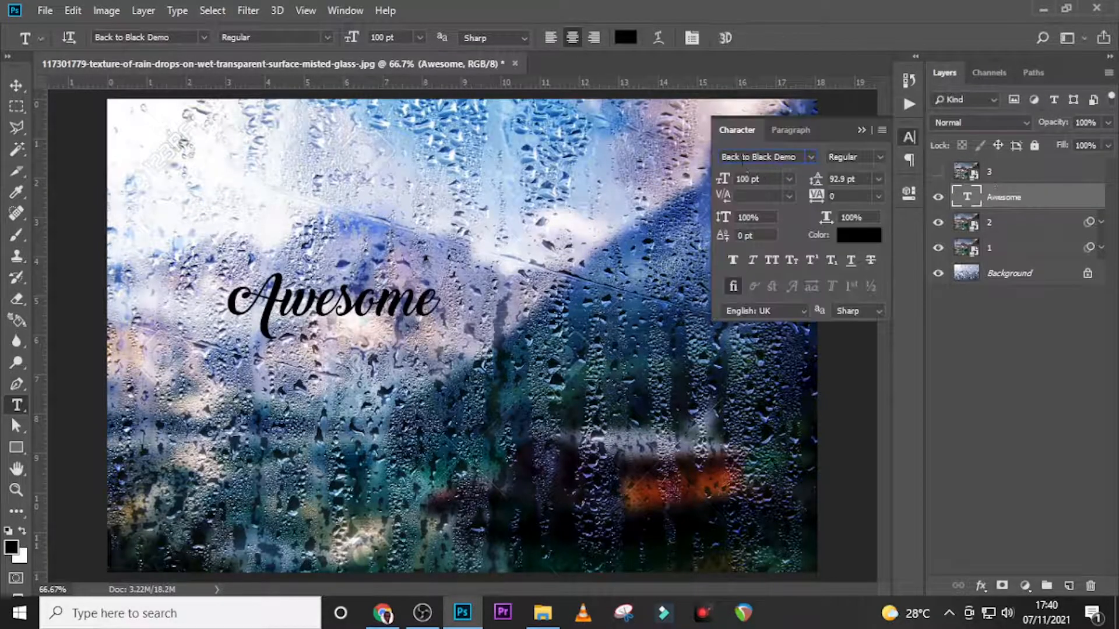
pyautogui.click(861, 130)
# Step: Scale the Awesome text to about 233% and move it to the horizontal middle of the image
pyautogui.hotkey('ctrl', 't')
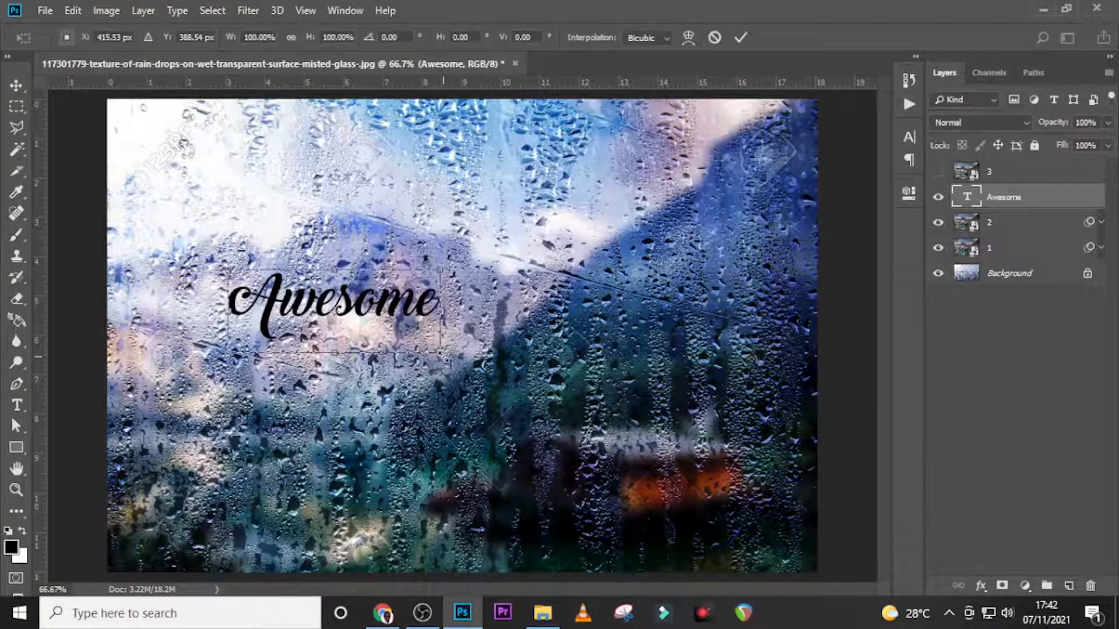
pyautogui.moveTo(441, 352); pyautogui.dragTo(582, 409)
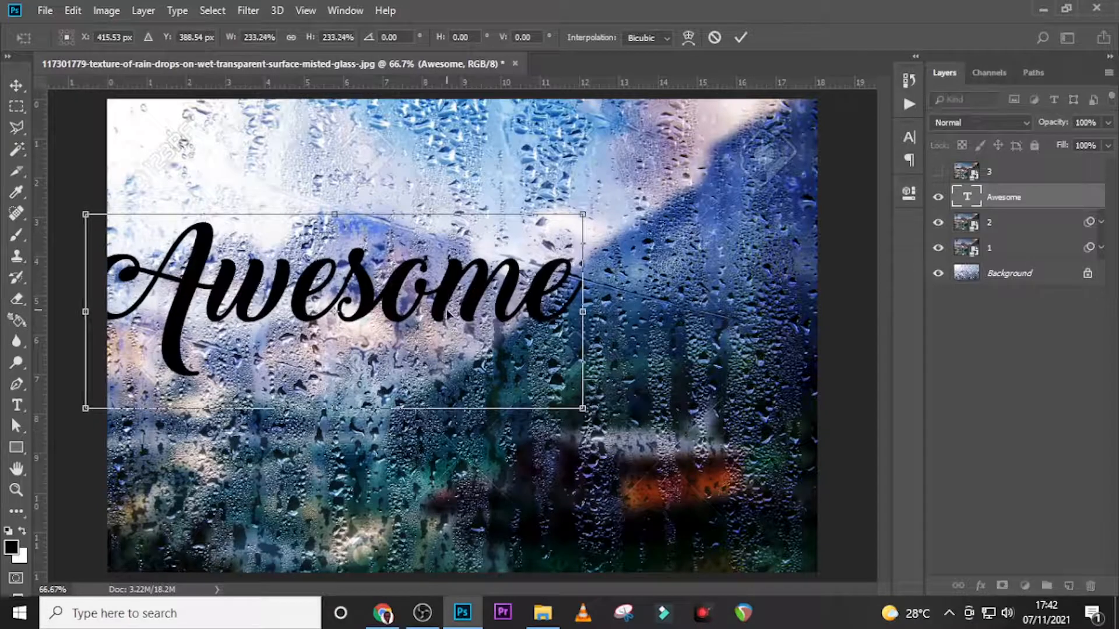
pyautogui.moveTo(448, 315); pyautogui.dragTo(529, 327)
pyautogui.press('Return')
# Step: Add a new empty layer above the Awesome text and import the SethKBani WATER.abr brush set for the Brush tool
pyautogui.press('b')
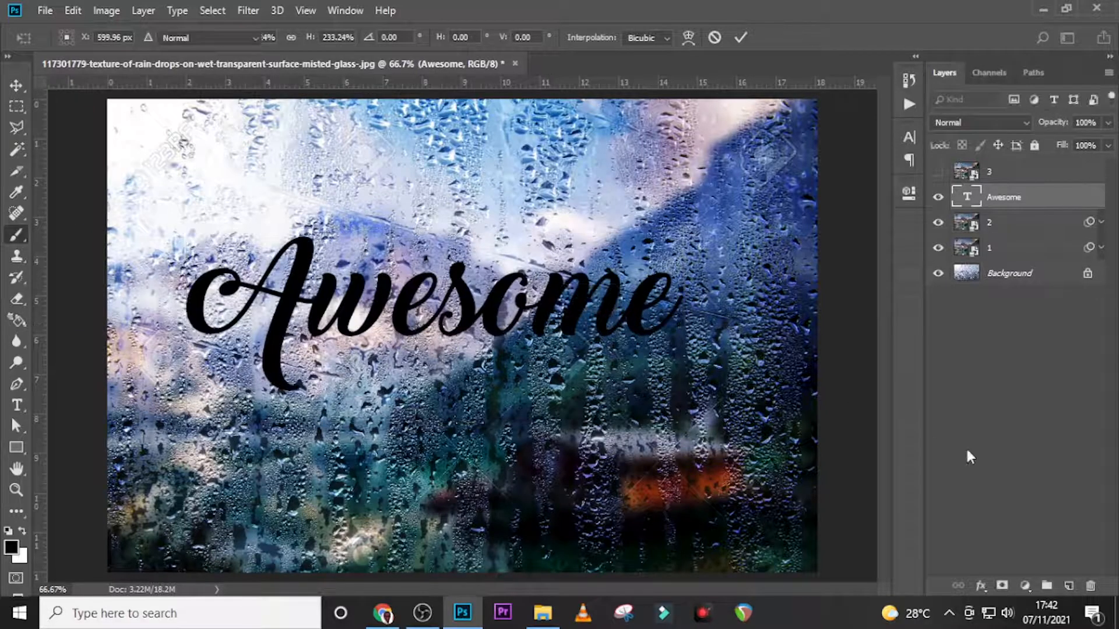
pyautogui.click(1070, 587)
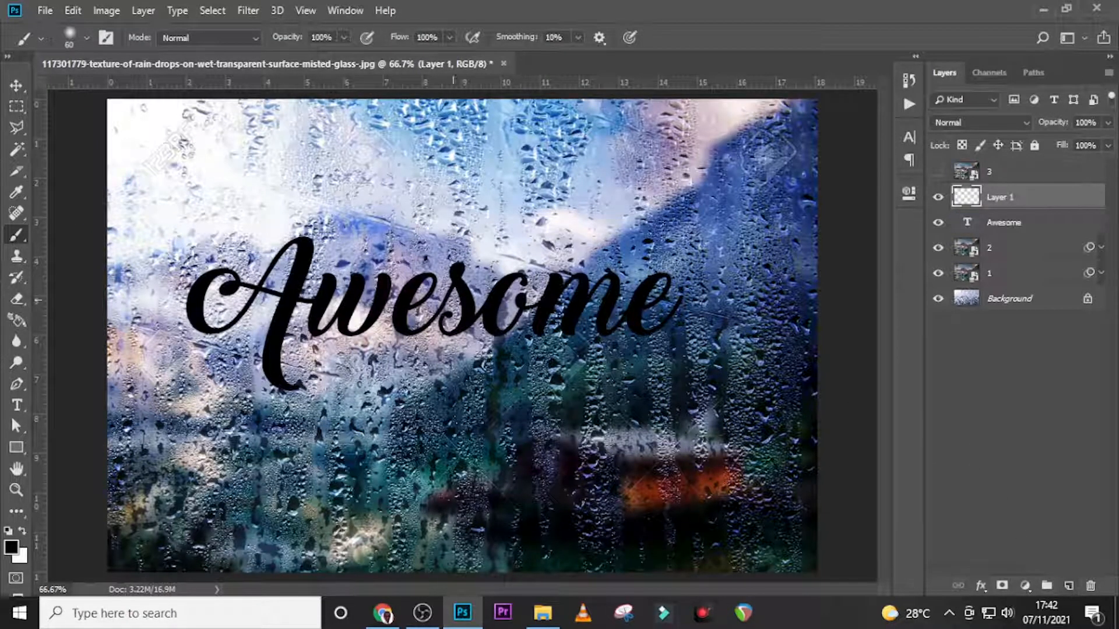
pyautogui.click(72, 33)
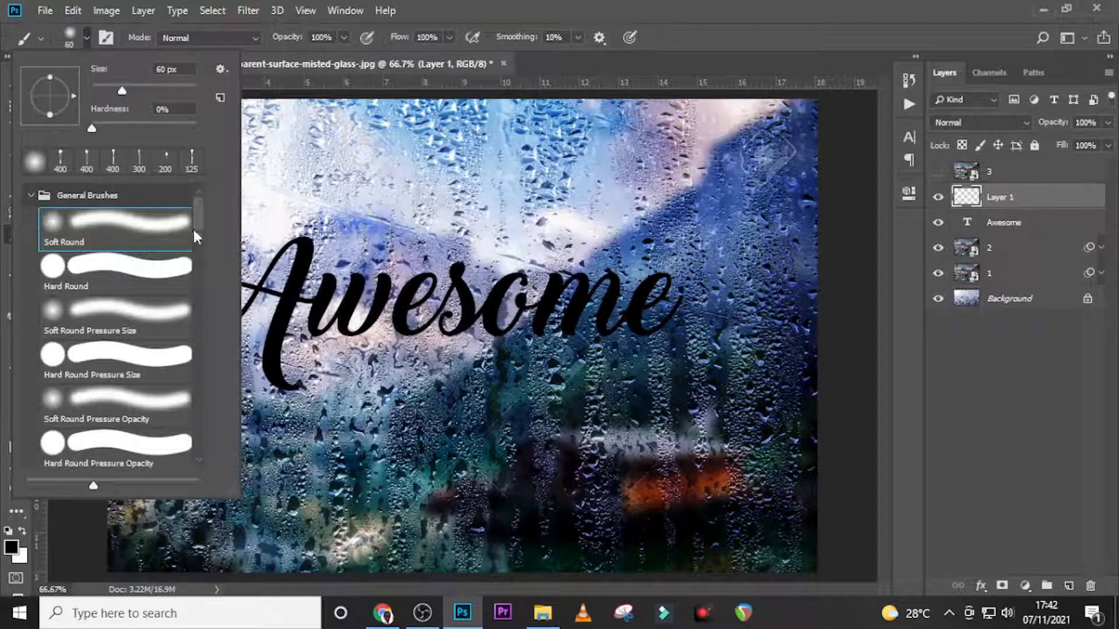
pyautogui.scroll(-10, 194, 231)
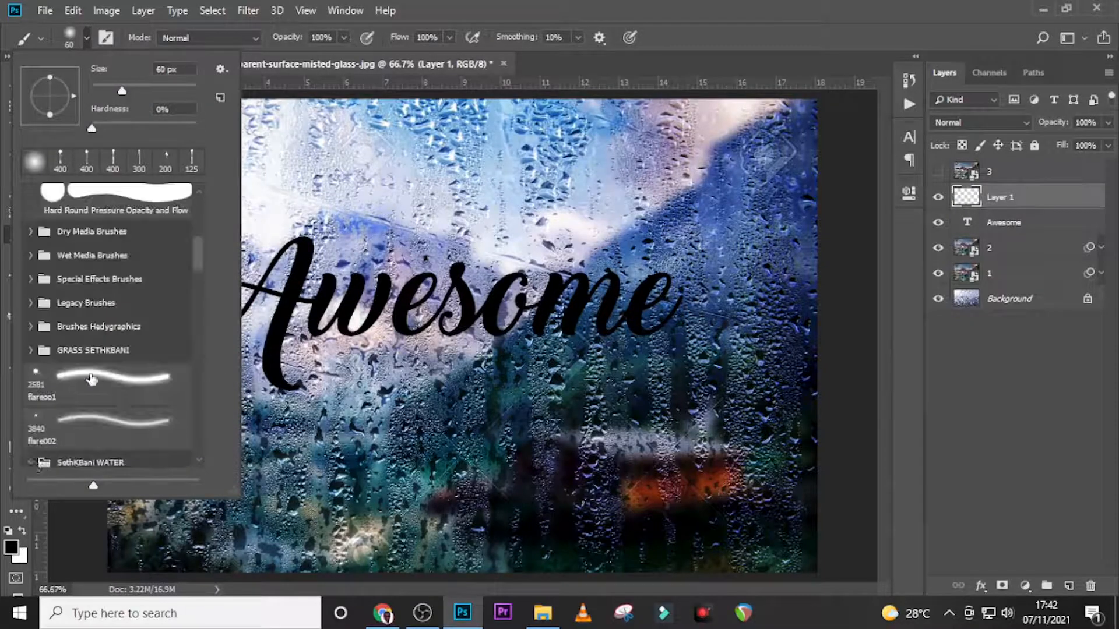
pyautogui.click(220, 70)
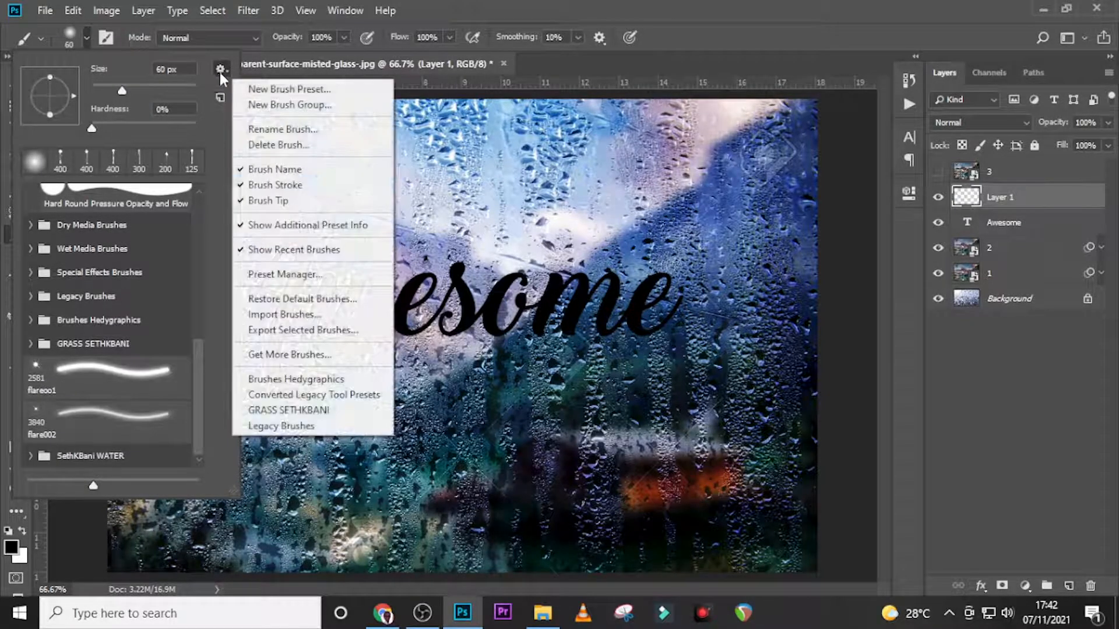
pyautogui.click(264, 315)
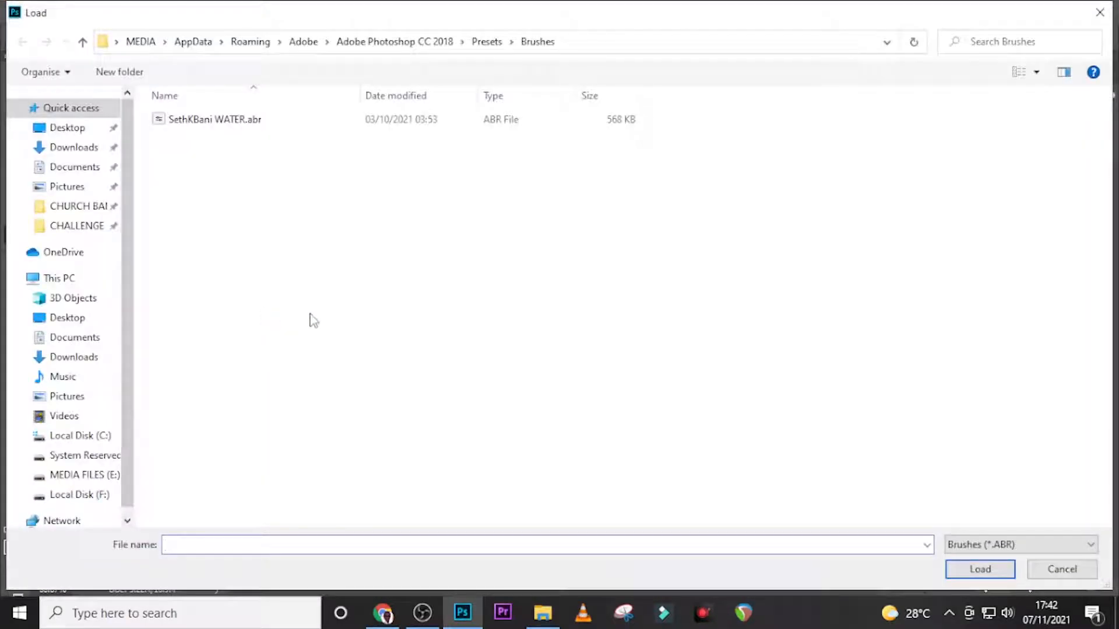
pyautogui.click(194, 121)
pyautogui.click(994, 570)
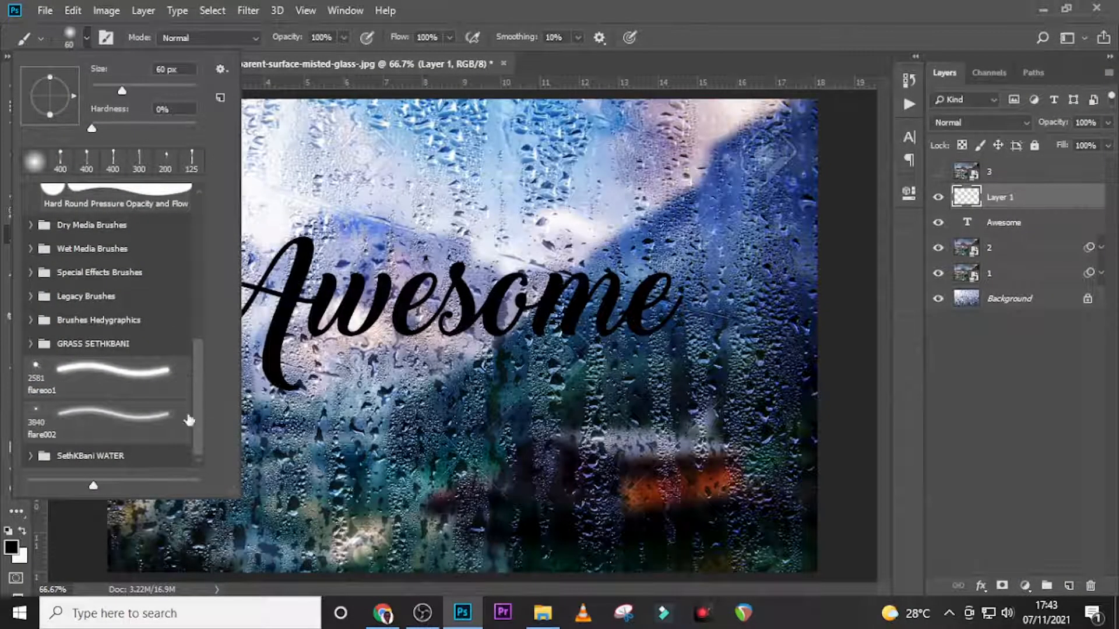
# Step: Choose the 400 px SM_SplatterisM1_Low_28 brush from the SethKBani WATER set
pyautogui.click(44, 455)
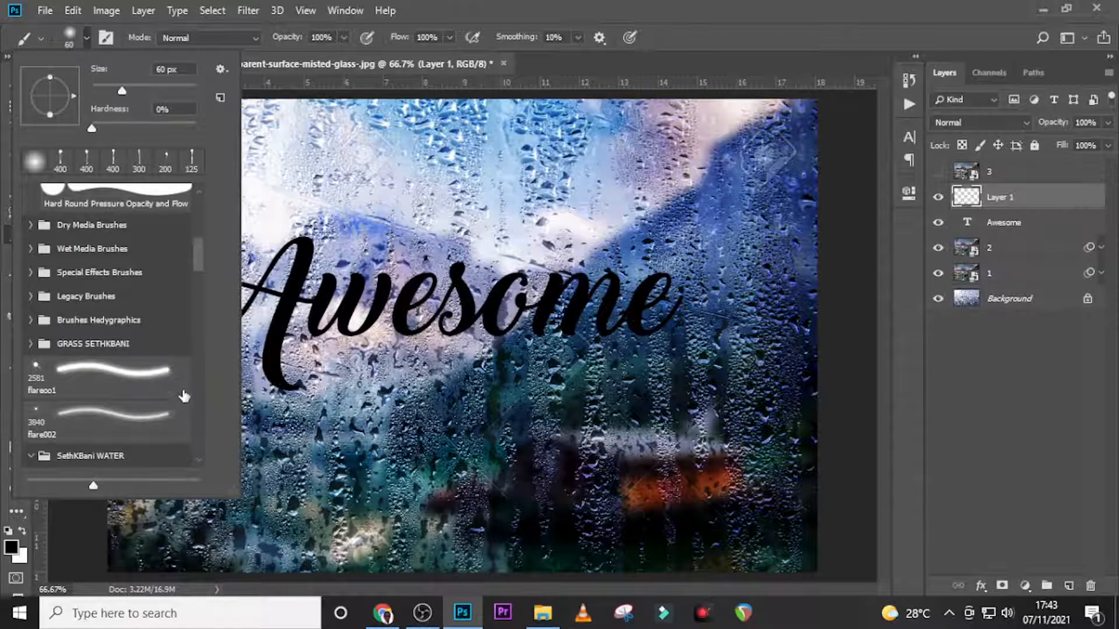
pyautogui.scroll(-1, 139, 392)
pyautogui.moveTo(198, 259); pyautogui.dragTo(194, 456)
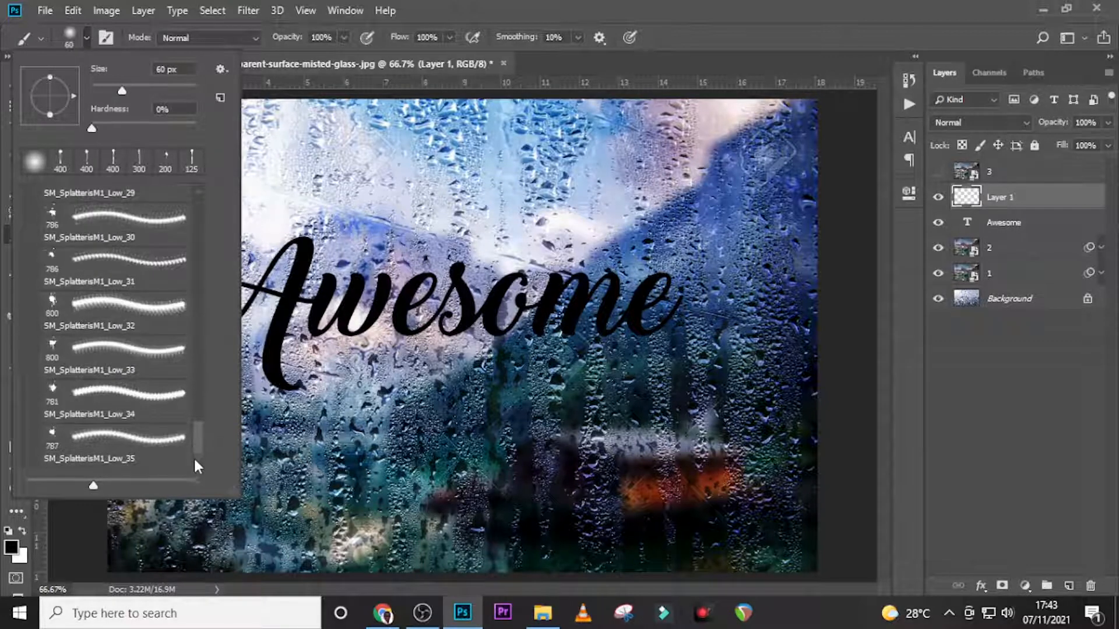
pyautogui.scroll(3, 114, 349)
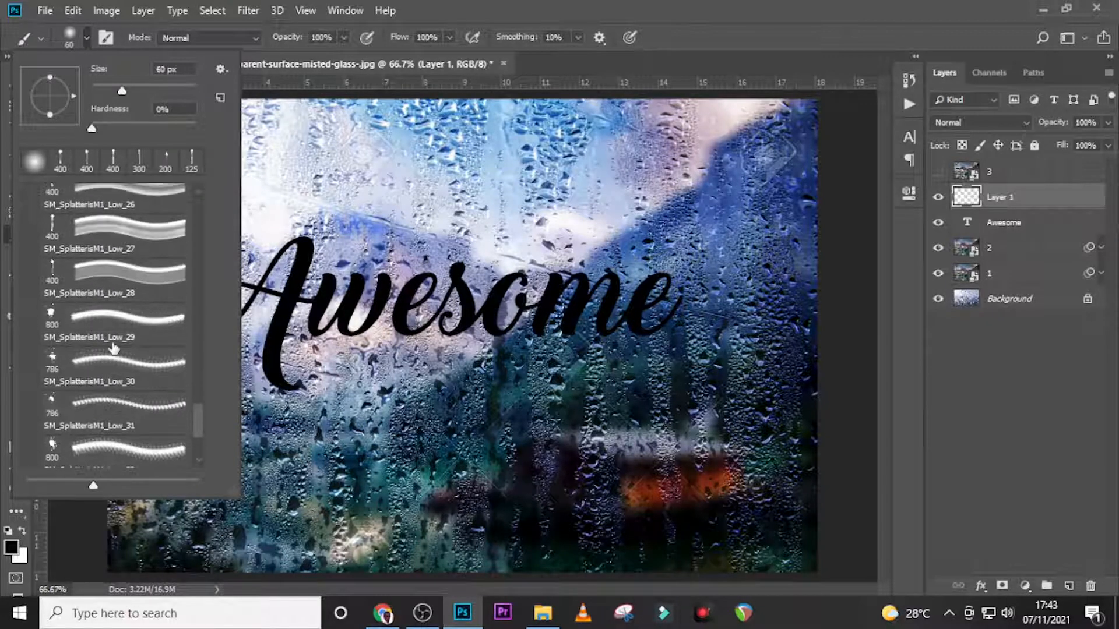
pyautogui.scroll(1, 113, 340)
pyautogui.click(104, 311)
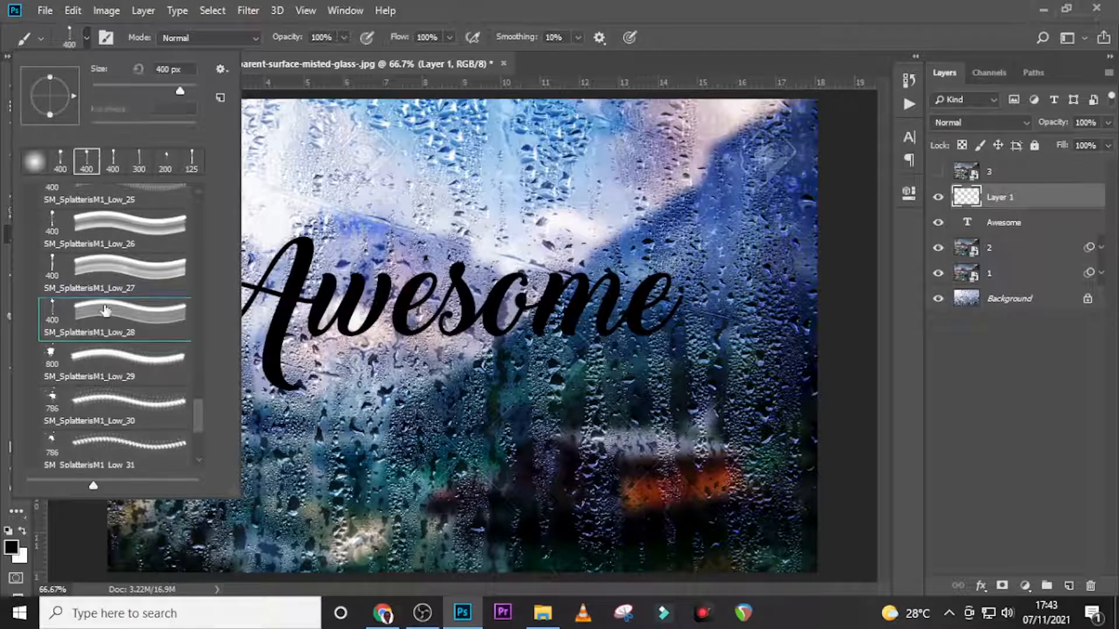
pyautogui.click(515, 3)
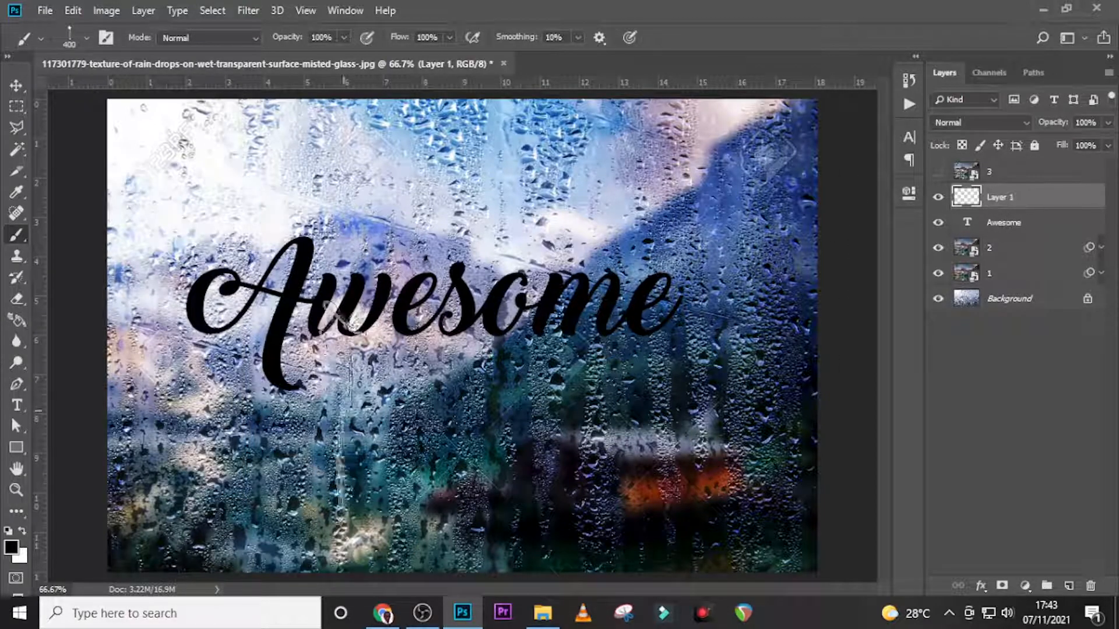
# Step: Stamp a 400 px drip on the A's stem, and another on the first e with the SM_SplatterisM1_Low_27 brush
pyautogui.click(268, 411)
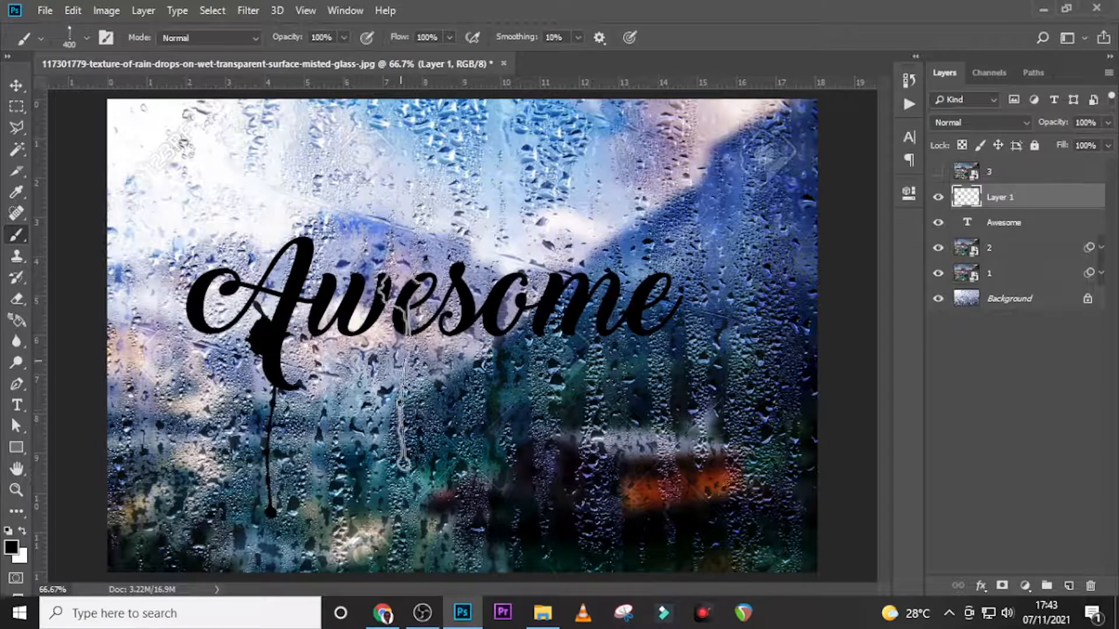
pyautogui.click(70, 46)
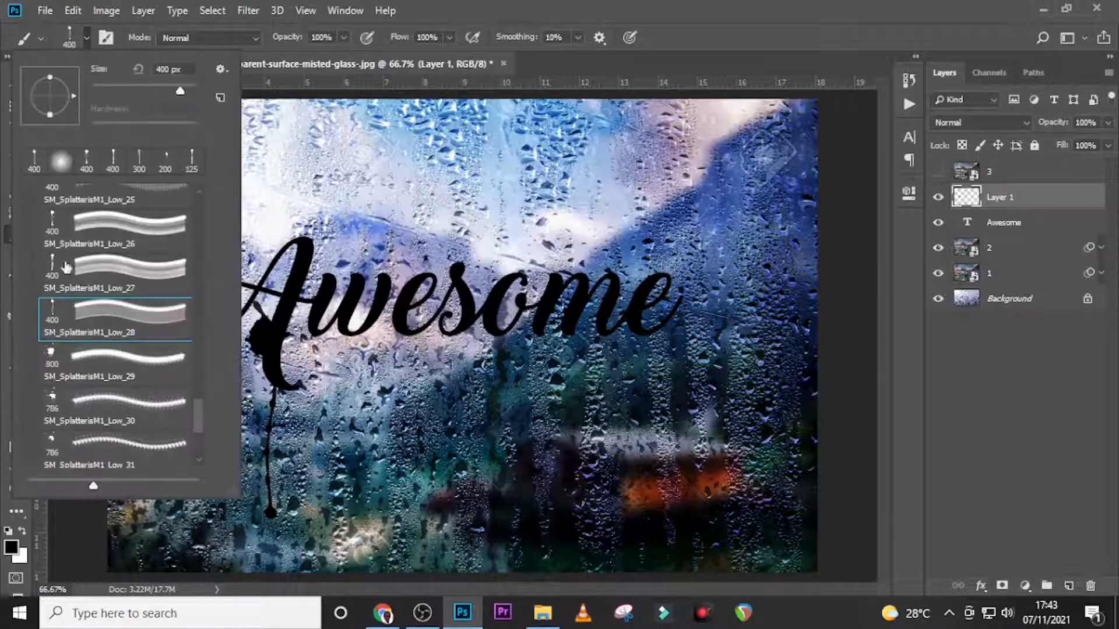
pyautogui.doubleClick(95, 269)
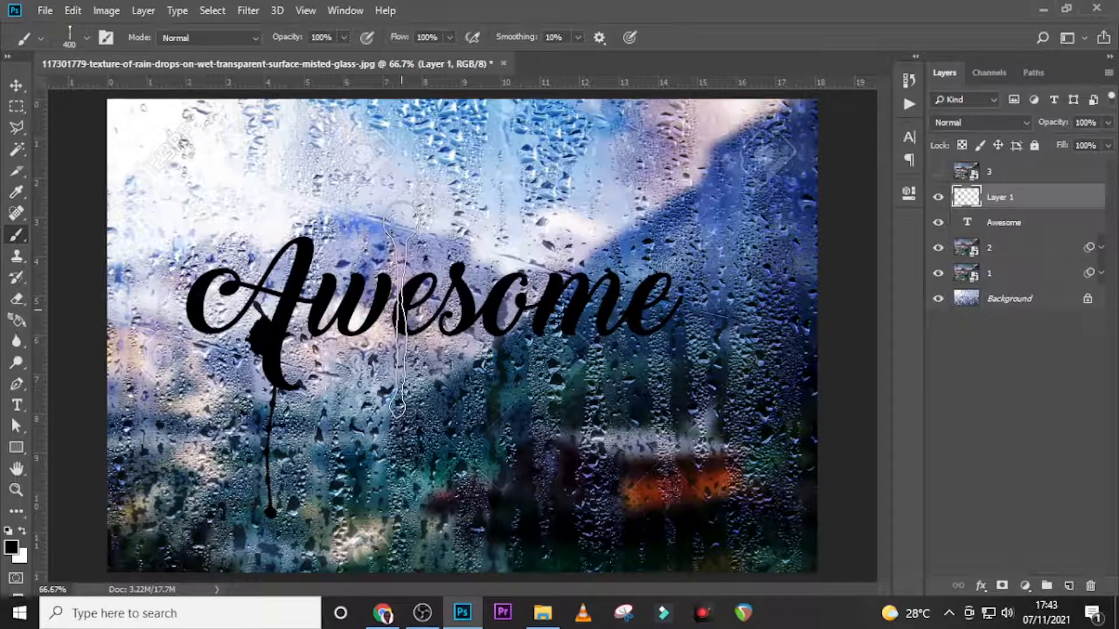
pyautogui.click(401, 309)
# Step: Stamp a small drip on the s with the SM_SplatterisM1_Low_26 brush reduced to 125 px
pyautogui.click(86, 38)
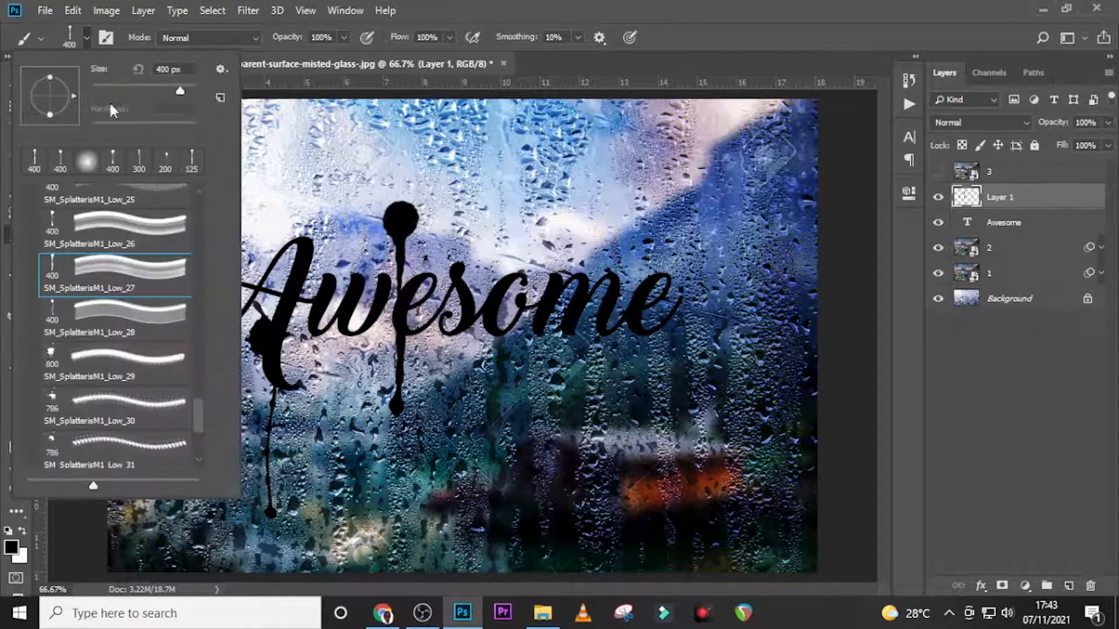
pyautogui.scroll(1, 116, 290)
pyautogui.doubleClick(94, 264)
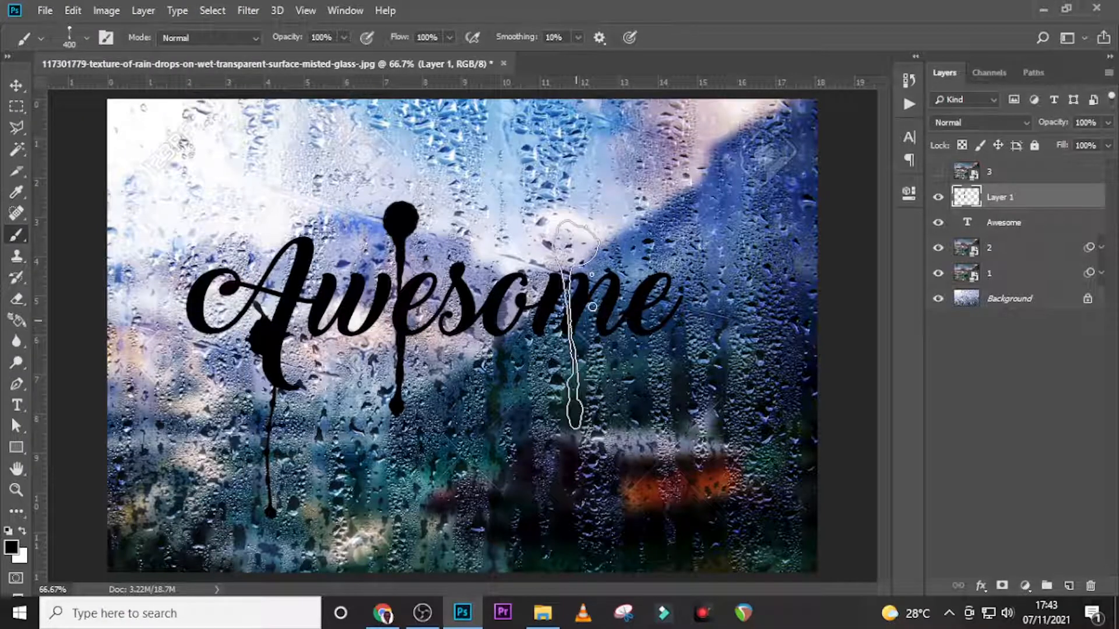
pyautogui.press('[')
pyautogui.press('[')
pyautogui.press('[')
pyautogui.press('[')
pyautogui.press('[')
pyautogui.press('[')
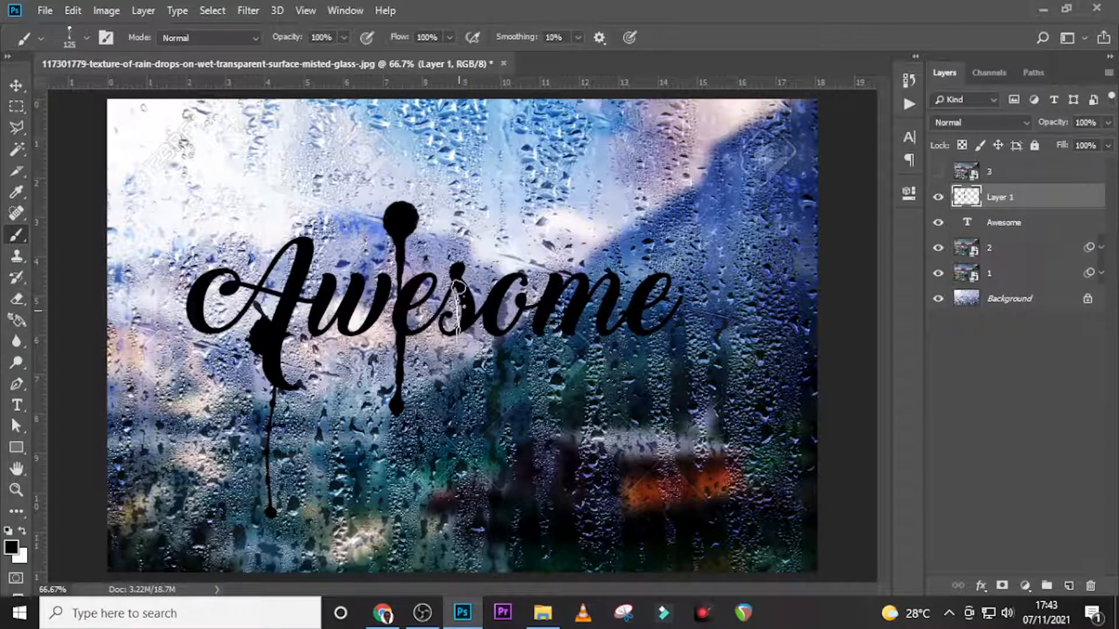
pyautogui.click(461, 308)
# Step: Choose the 400 px SM_SplatterisM1_Low_25 multi-drip brush
pyautogui.click(69, 37)
pyautogui.scroll(1, 115, 271)
pyautogui.click(91, 215)
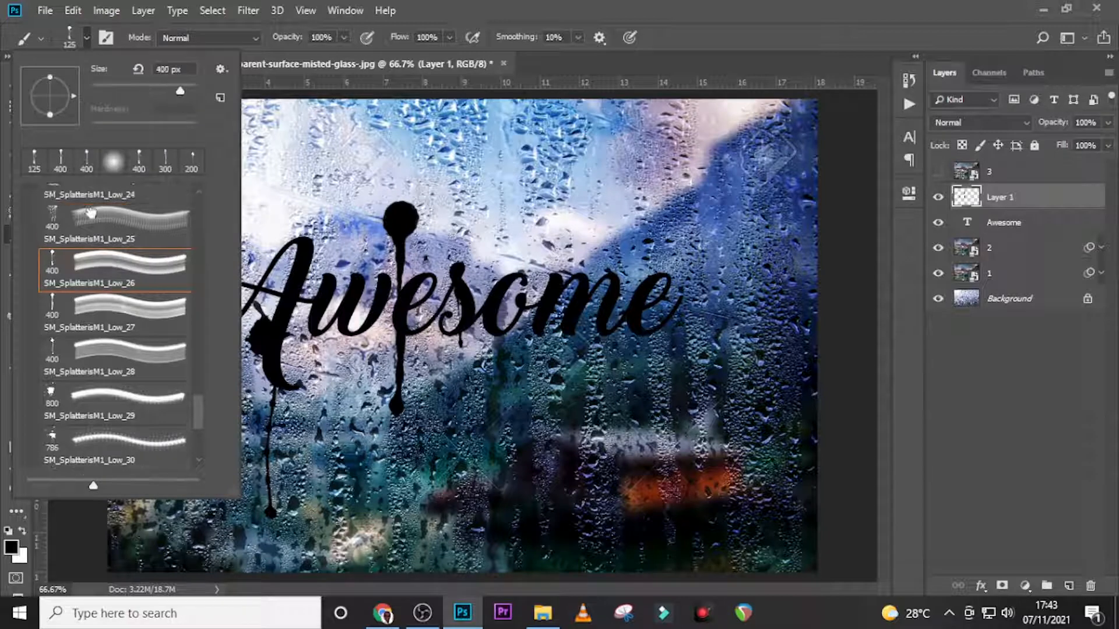
pyautogui.click(497, 8)
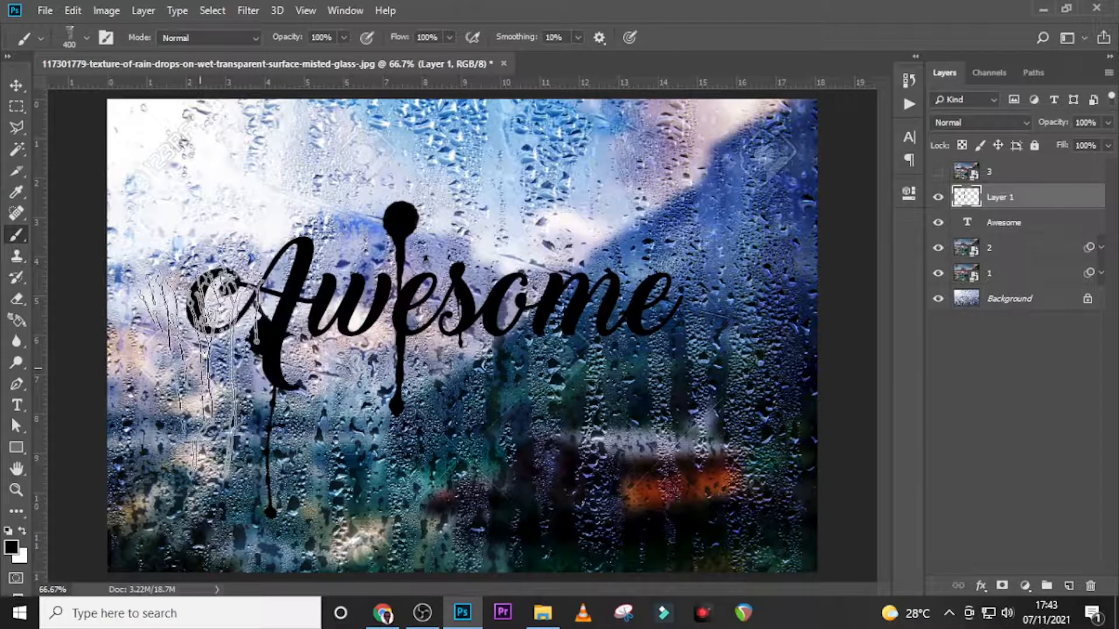
# Step: Try a 175 px multi-drip stamp on the A's opening swirl and undo it
pyautogui.press('[')
pyautogui.press('[')
pyautogui.press('[')
pyautogui.press('[')
pyautogui.press('[')
pyautogui.press('[')
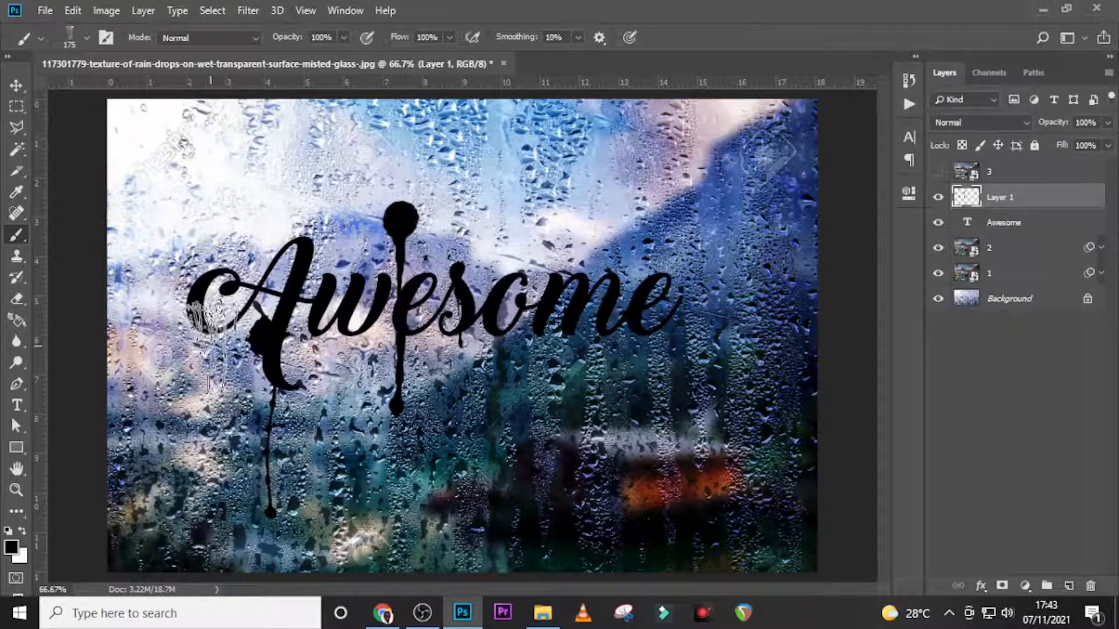
pyautogui.click(211, 338)
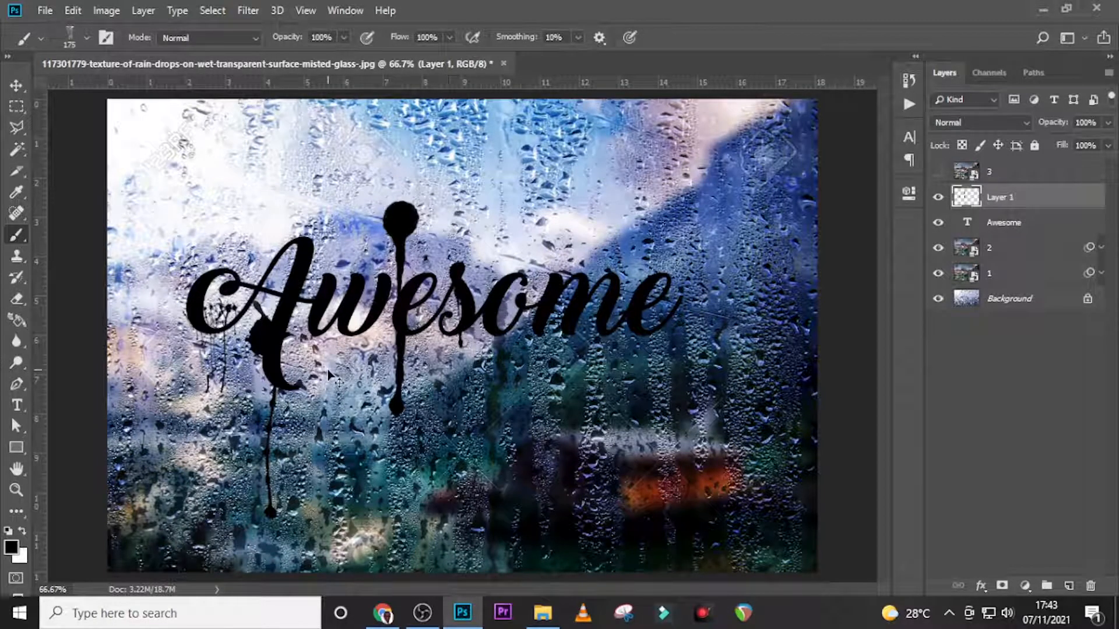
pyautogui.hotkey('ctrl', 'z')
# Step: Enlarge the brush to 400 px and stamp the multi-drip splatter over the A's opening swirl
pyautogui.press(']')
pyautogui.press(']')
pyautogui.press(']')
pyautogui.press(']')
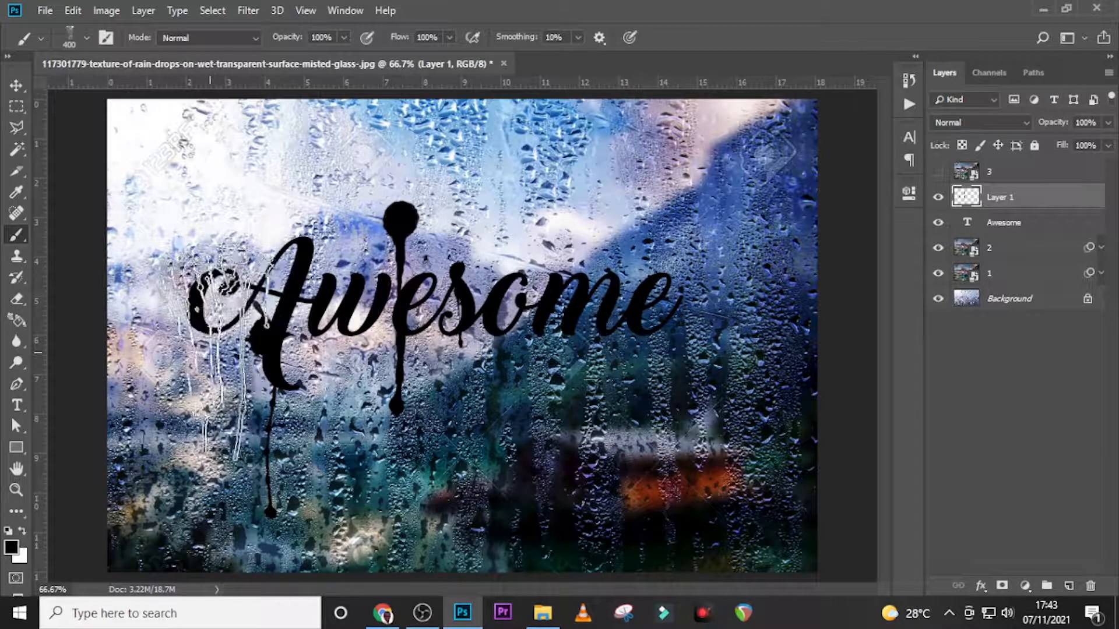
pyautogui.click(213, 350)
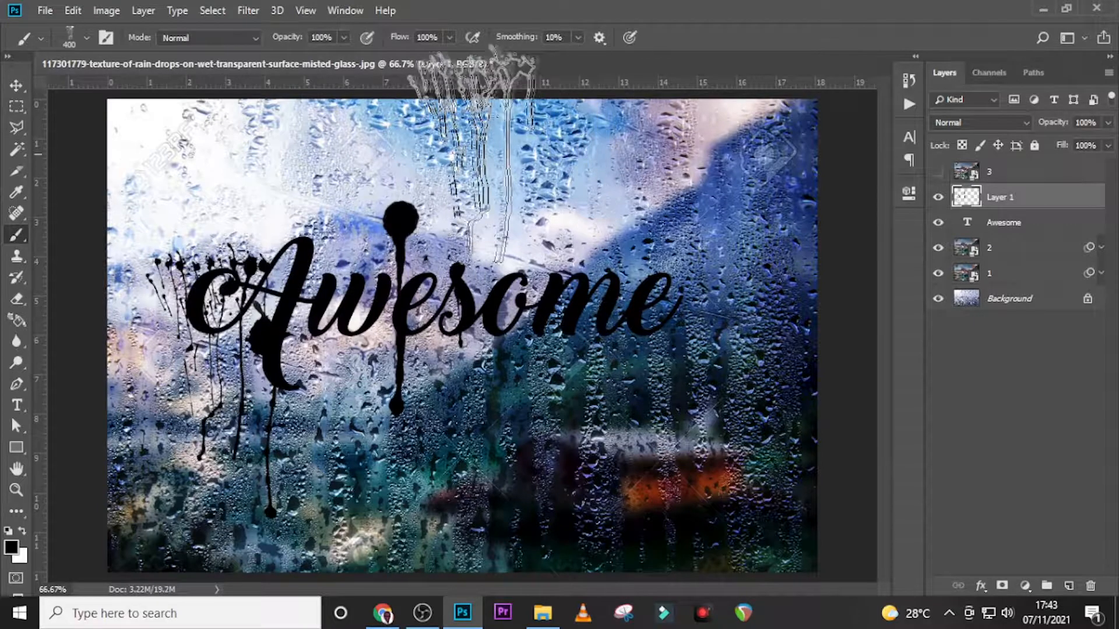
# Step: Collapse the SethKBani WATER brush set and choose the Soft Round brush from General Brushes
pyautogui.click(69, 38)
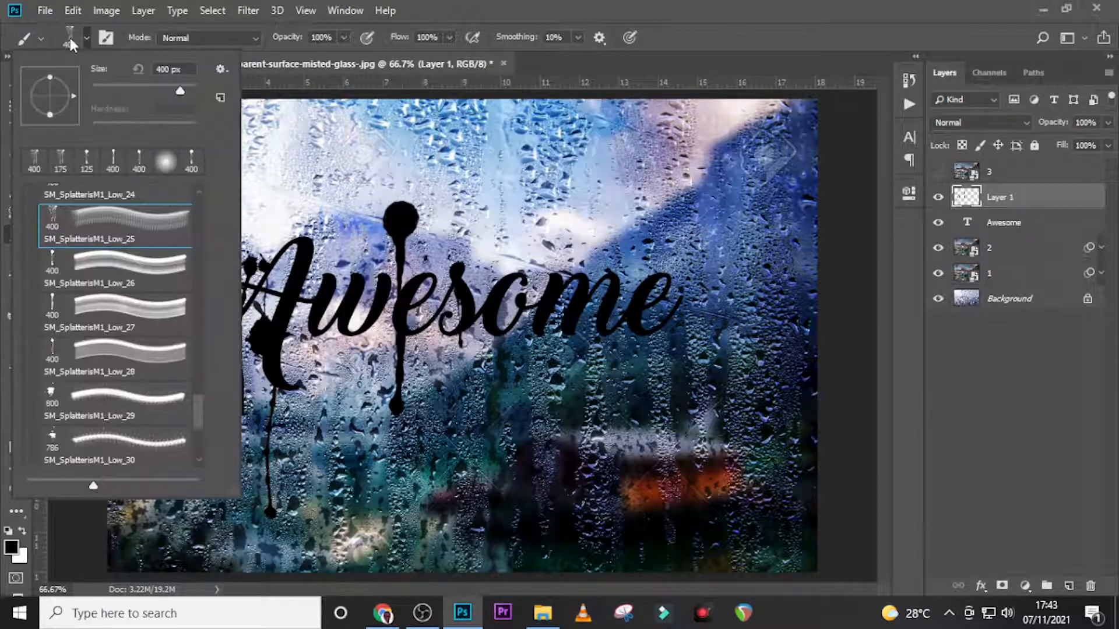
pyautogui.scroll(1, 93, 255)
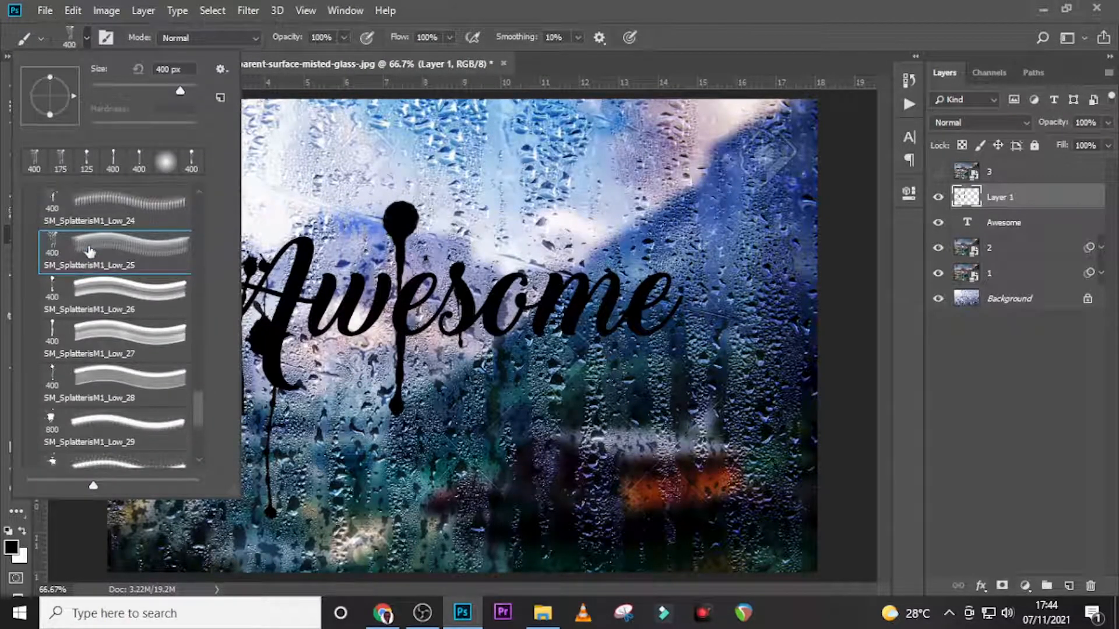
pyautogui.moveTo(196, 411); pyautogui.dragTo(196, 269)
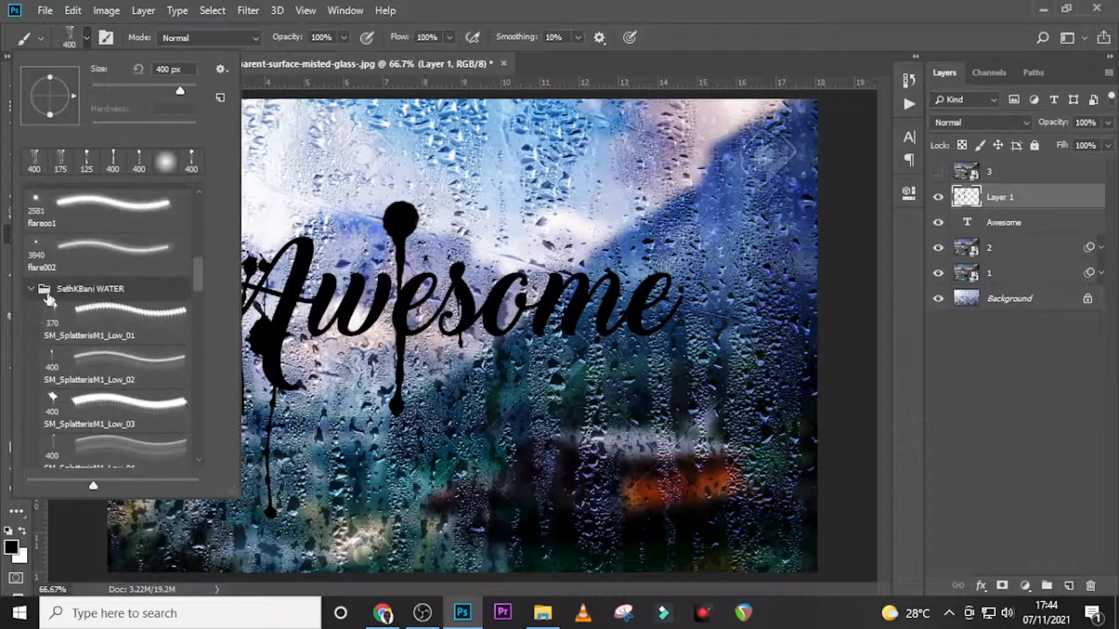
pyautogui.click(32, 291)
pyautogui.moveTo(197, 402); pyautogui.dragTo(198, 218)
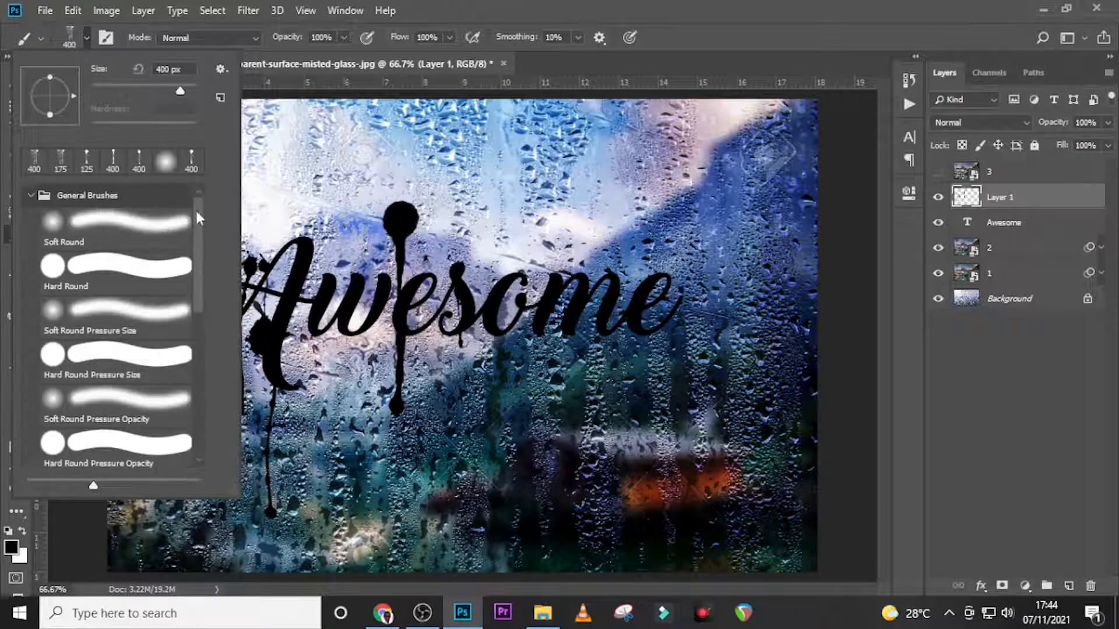
pyautogui.doubleClick(79, 237)
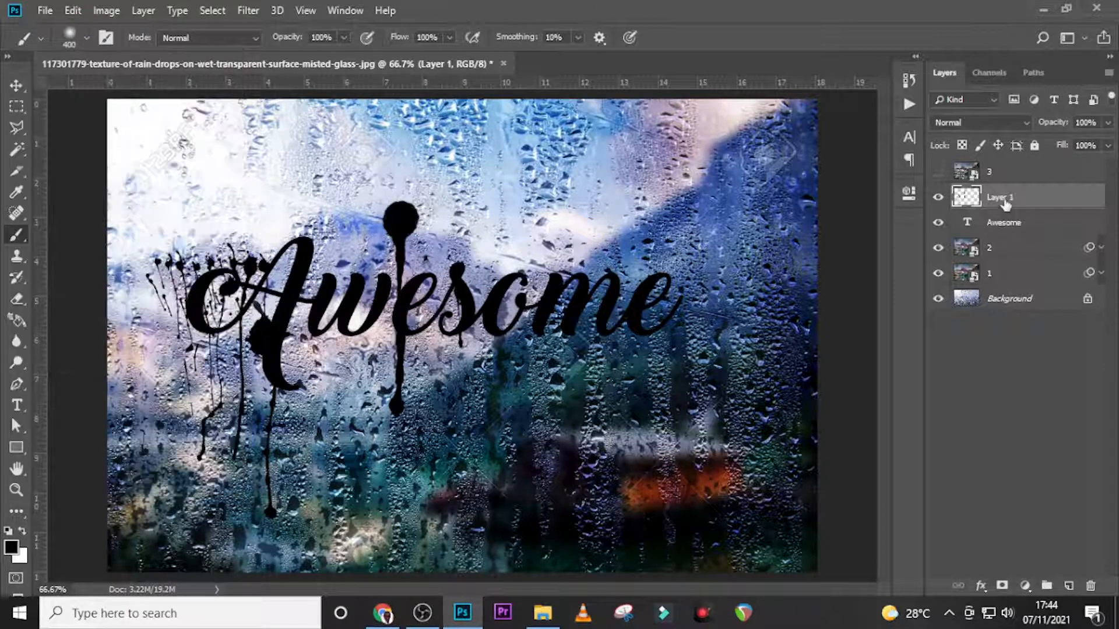
# Step: Add a mask to Layer 1 and hide the splatter parts above and around the letters with a 50 px black brush, keeping the hanging drips
pyautogui.click(1002, 587)
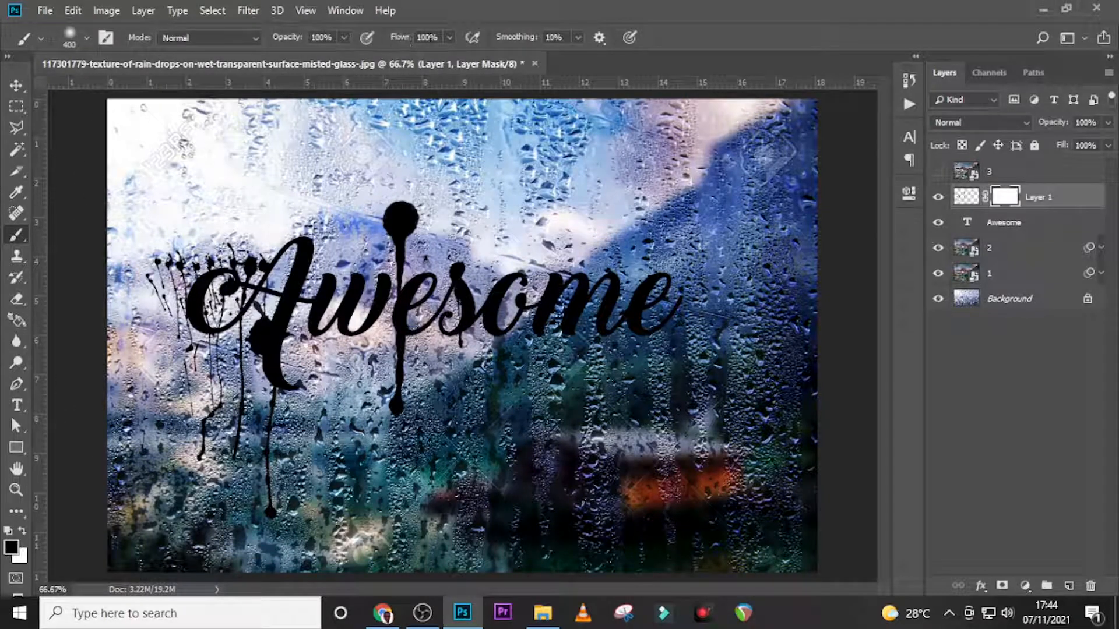
pyautogui.press('[')
pyautogui.press('[')
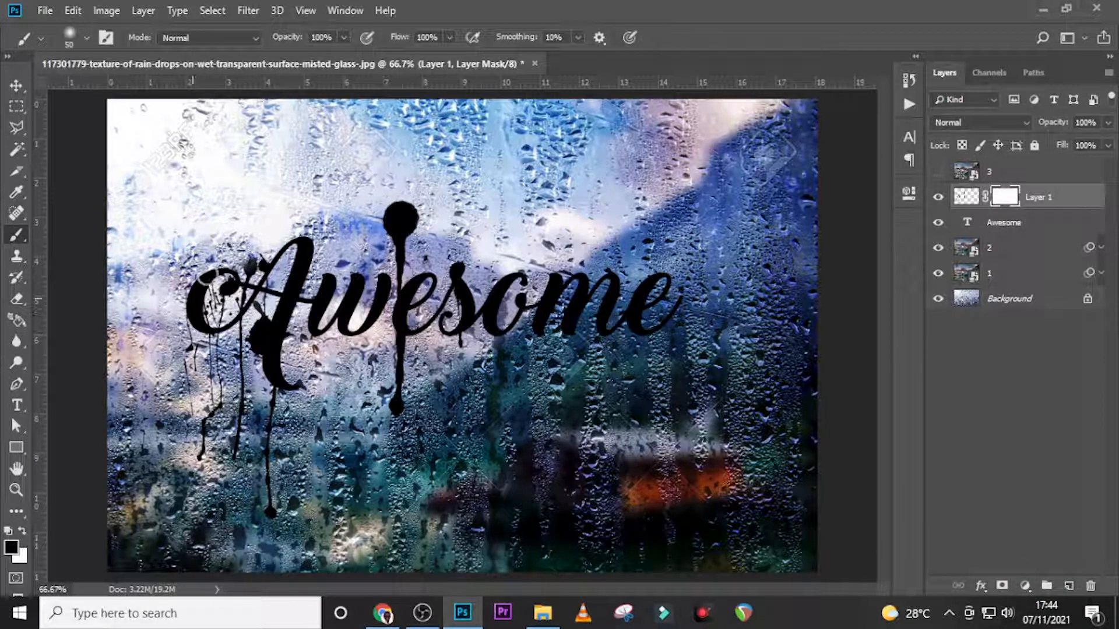
pyautogui.moveTo(204, 285)
pyautogui.mouseDown()
pyautogui.moveTo(213, 308)
pyautogui.moveTo(198, 333)
pyautogui.moveTo(273, 264)
pyautogui.moveTo(249, 318)
pyautogui.moveTo(244, 309)
pyautogui.moveTo(266, 335)
pyautogui.moveTo(252, 337)
pyautogui.moveTo(256, 370)
pyautogui.mouseUp()
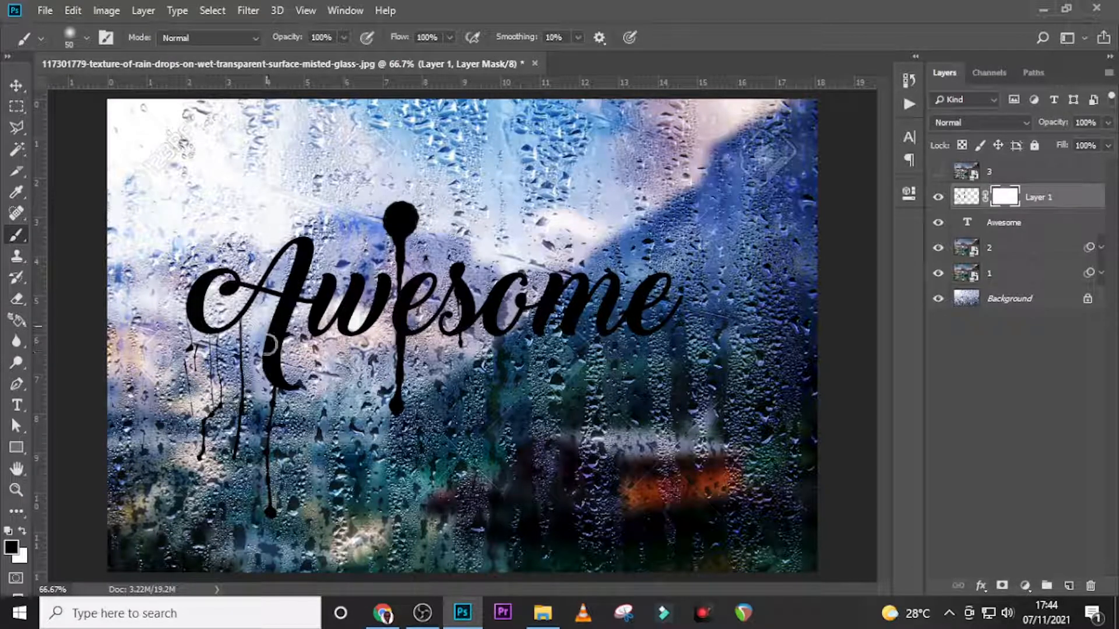
pyautogui.moveTo(398, 233)
pyautogui.mouseDown()
pyautogui.moveTo(405, 211)
pyautogui.moveTo(390, 215)
pyautogui.moveTo(398, 310)
pyautogui.mouseUp()
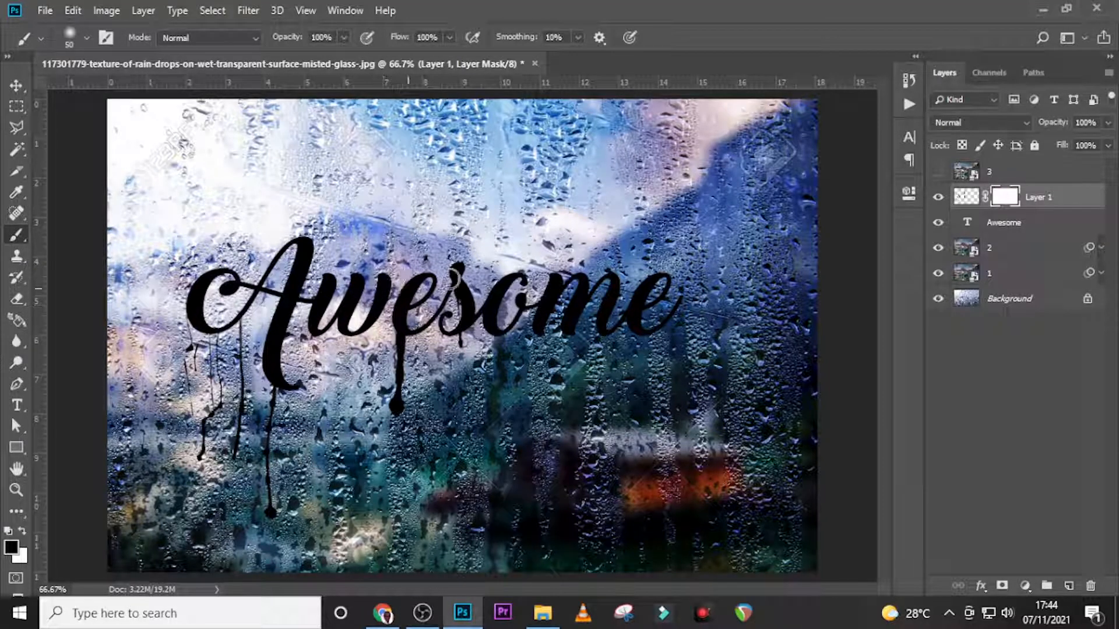
pyautogui.moveTo(456, 280)
pyautogui.mouseDown()
pyautogui.moveTo(450, 323)
pyautogui.moveTo(465, 303)
pyautogui.moveTo(555, 276)
pyautogui.moveTo(589, 285)
pyautogui.mouseUp()
# Step: Merge Layer 1 with the Awesome text layer, and show layer 3 as a clipping mask on the merged lettering
pyautogui.keyDown('shift'); pyautogui.click(1034, 227); pyautogui.keyUp('shift')
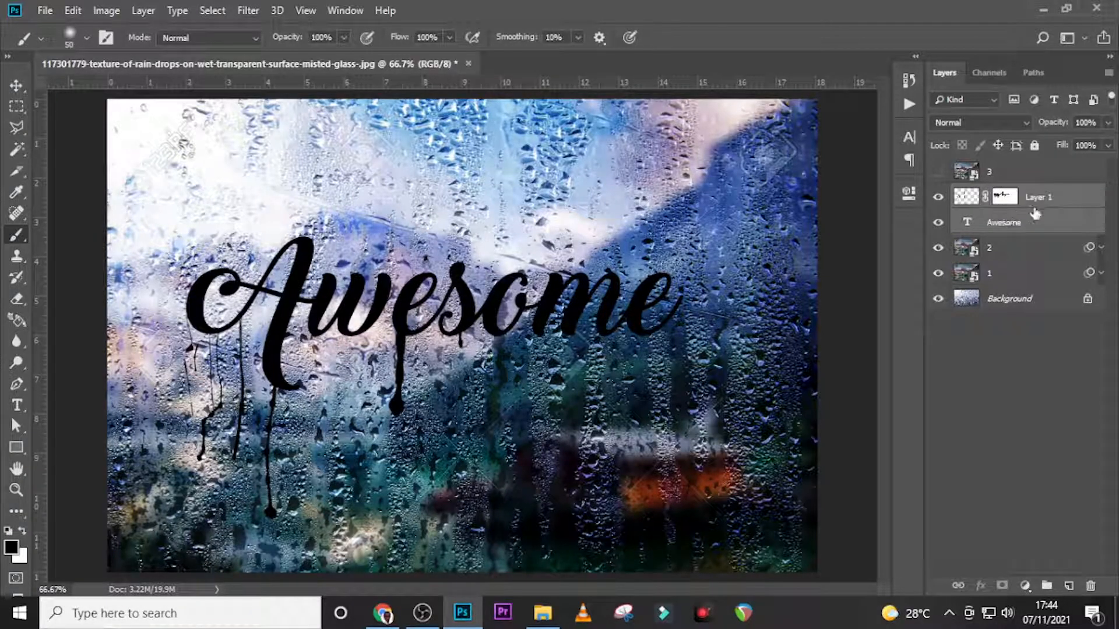
pyautogui.hotkey('ctrl', 'e')
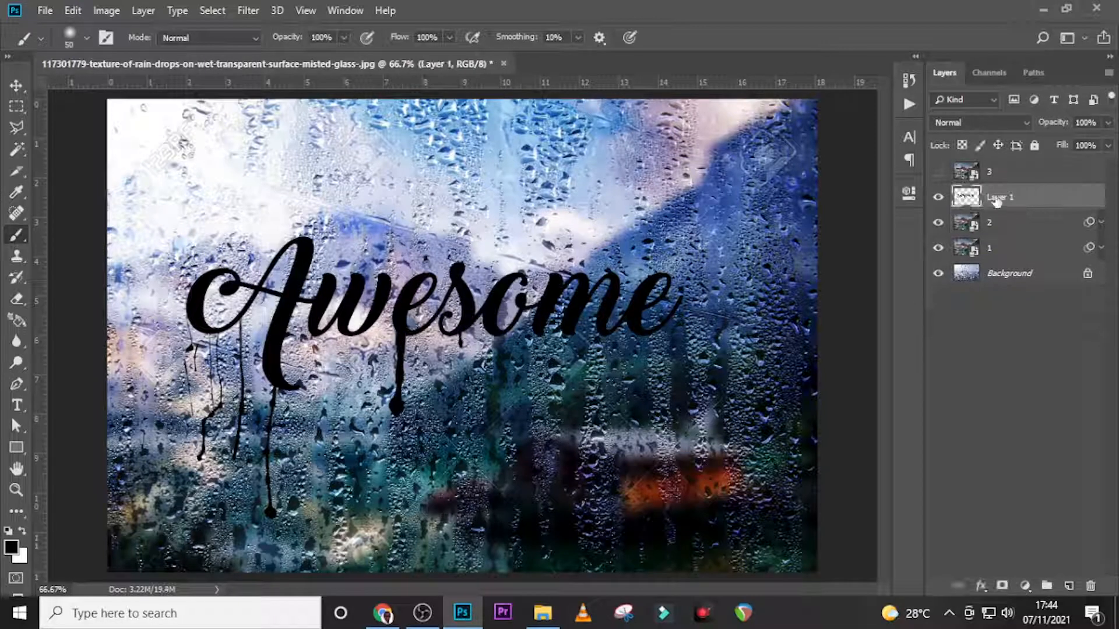
pyautogui.click(938, 173)
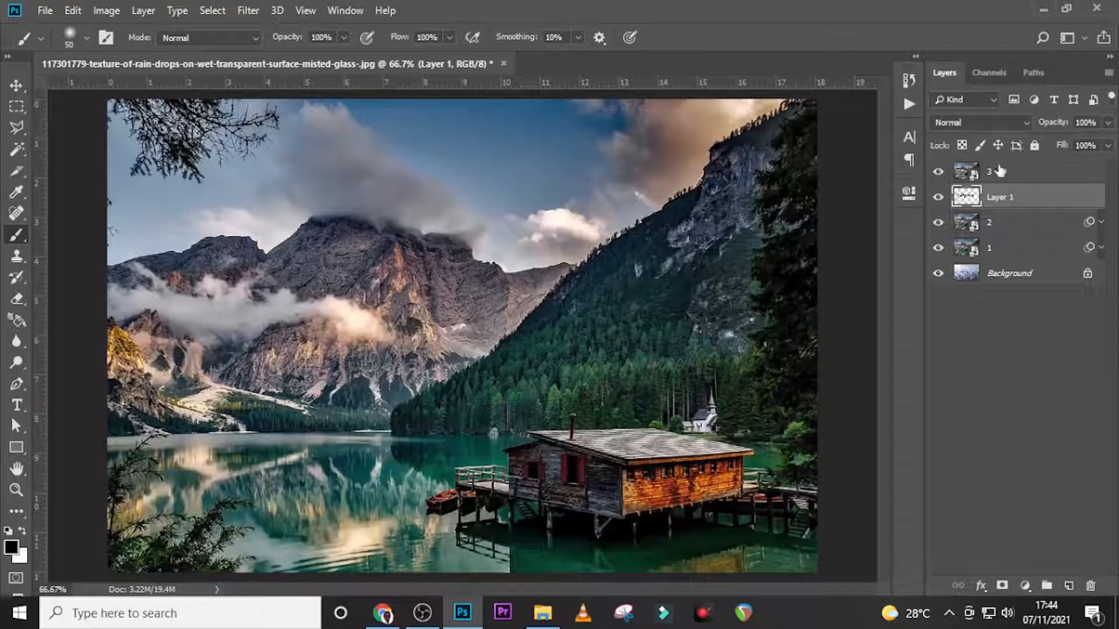
pyautogui.click(1018, 176)
pyautogui.rightClick(1034, 175)
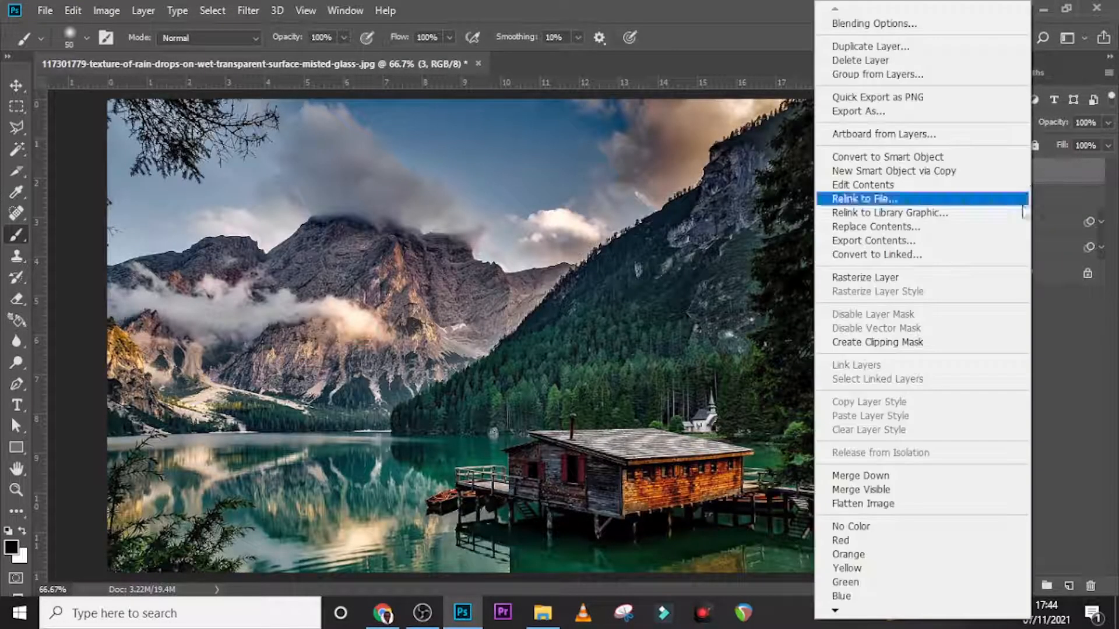
pyautogui.click(873, 343)
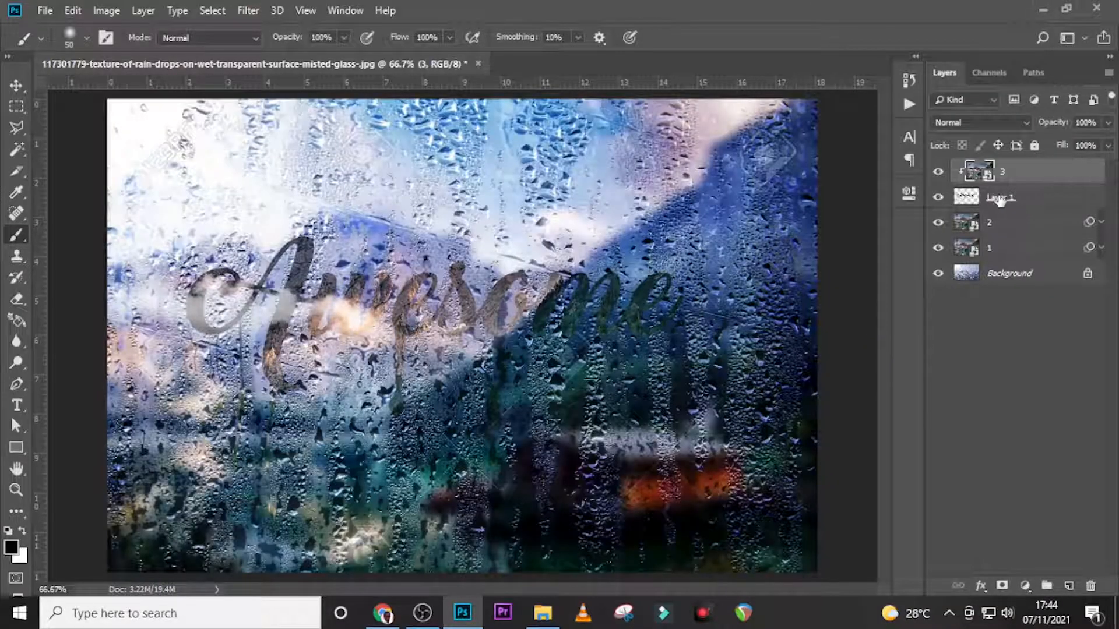
# Step: Add a Levels adjustment clipped to the lettering, with the shadow input at 30 and midtones at 0.66
pyautogui.click(1024, 586)
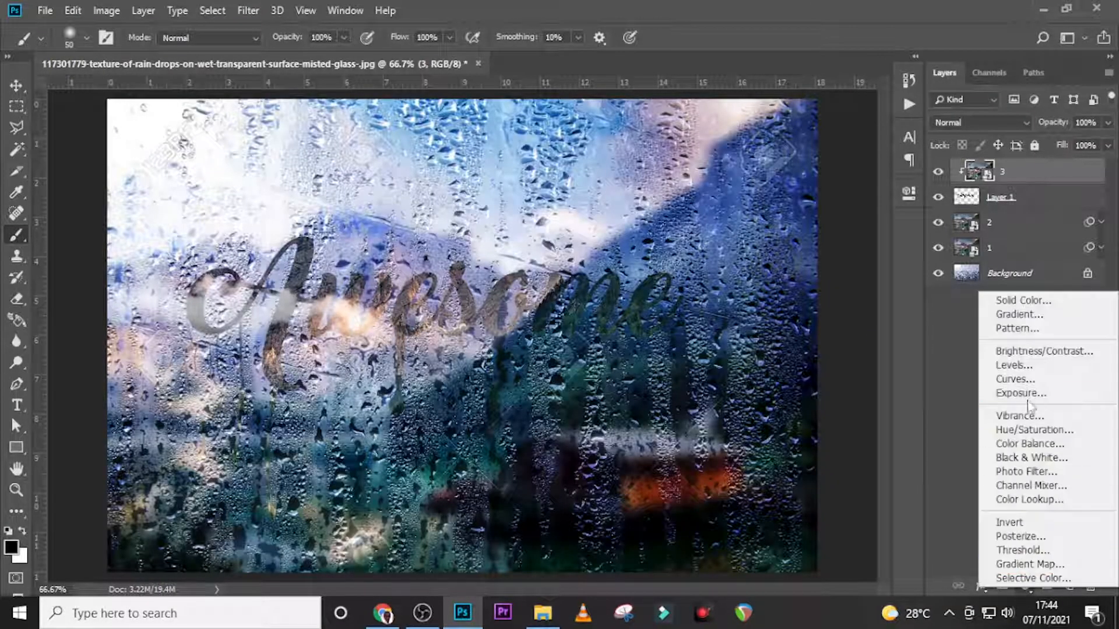
pyautogui.click(1020, 353)
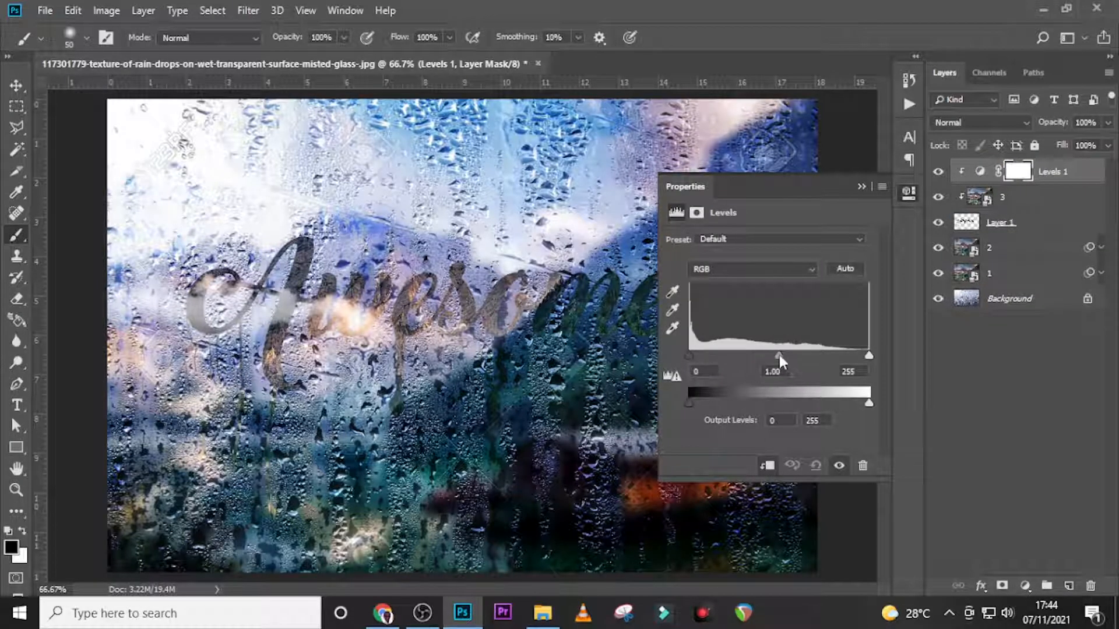
pyautogui.moveTo(779, 355); pyautogui.dragTo(802, 356)
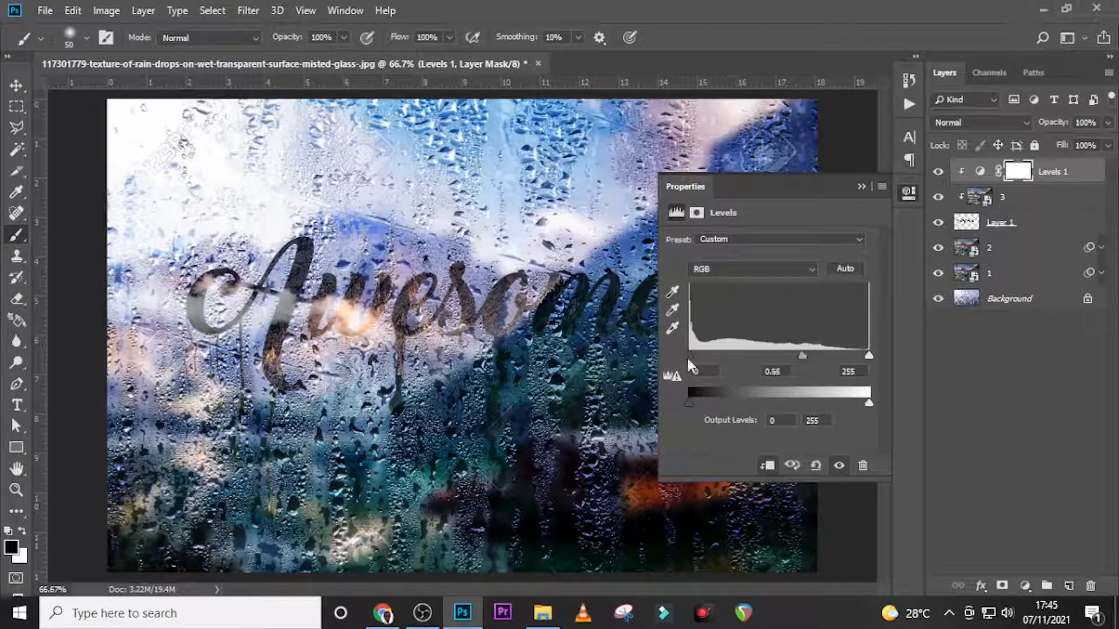
pyautogui.moveTo(690, 355); pyautogui.dragTo(701, 357)
pyautogui.moveTo(703, 358); pyautogui.dragTo(711, 358)
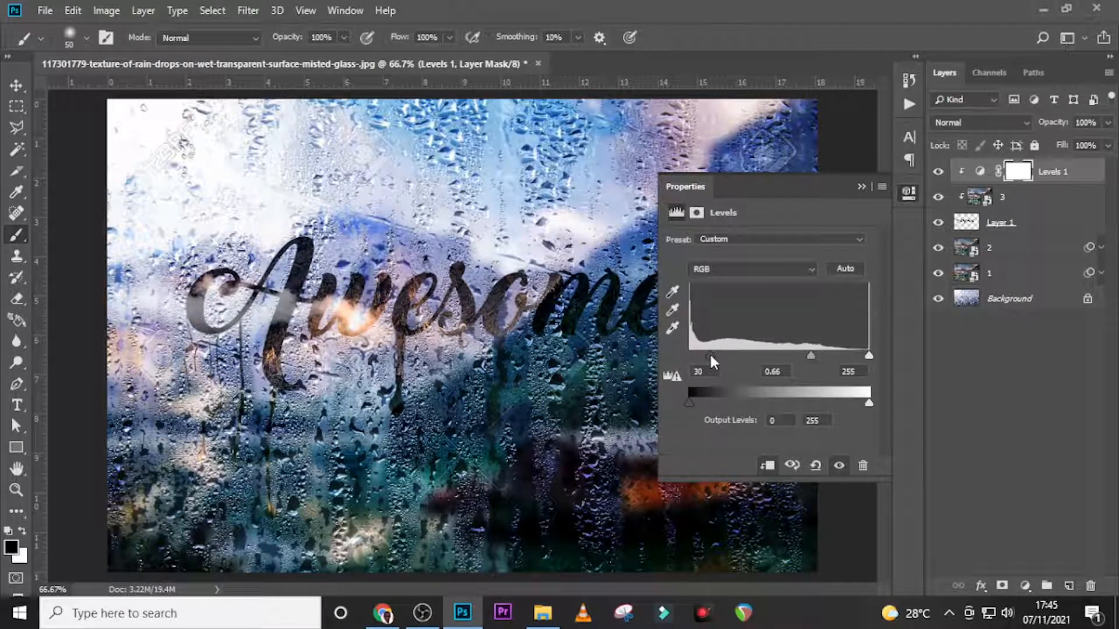
pyautogui.click(860, 188)
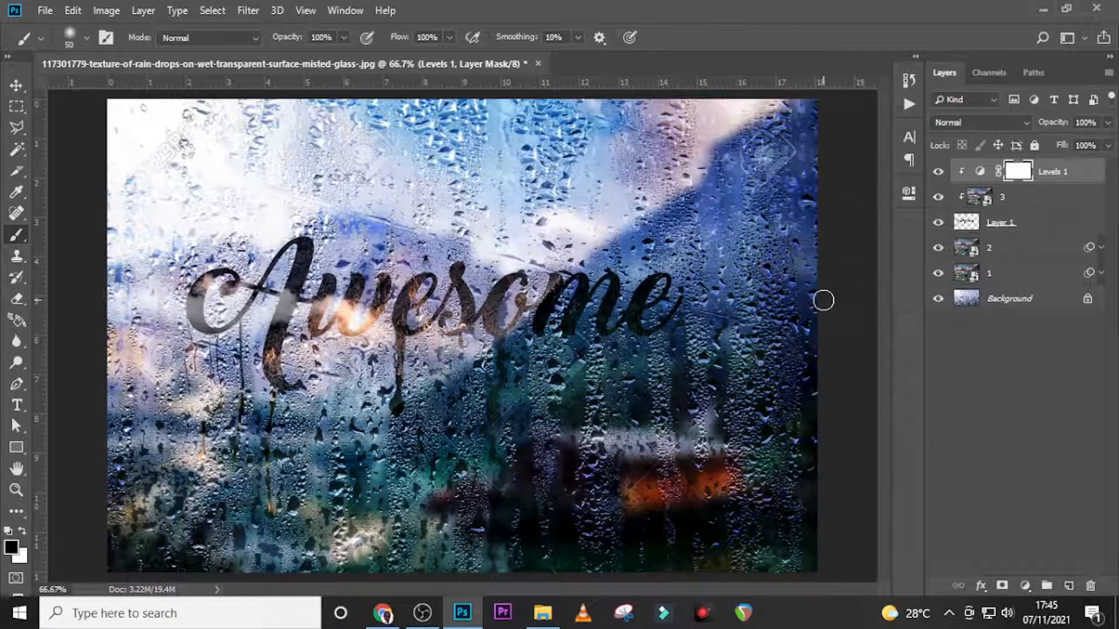